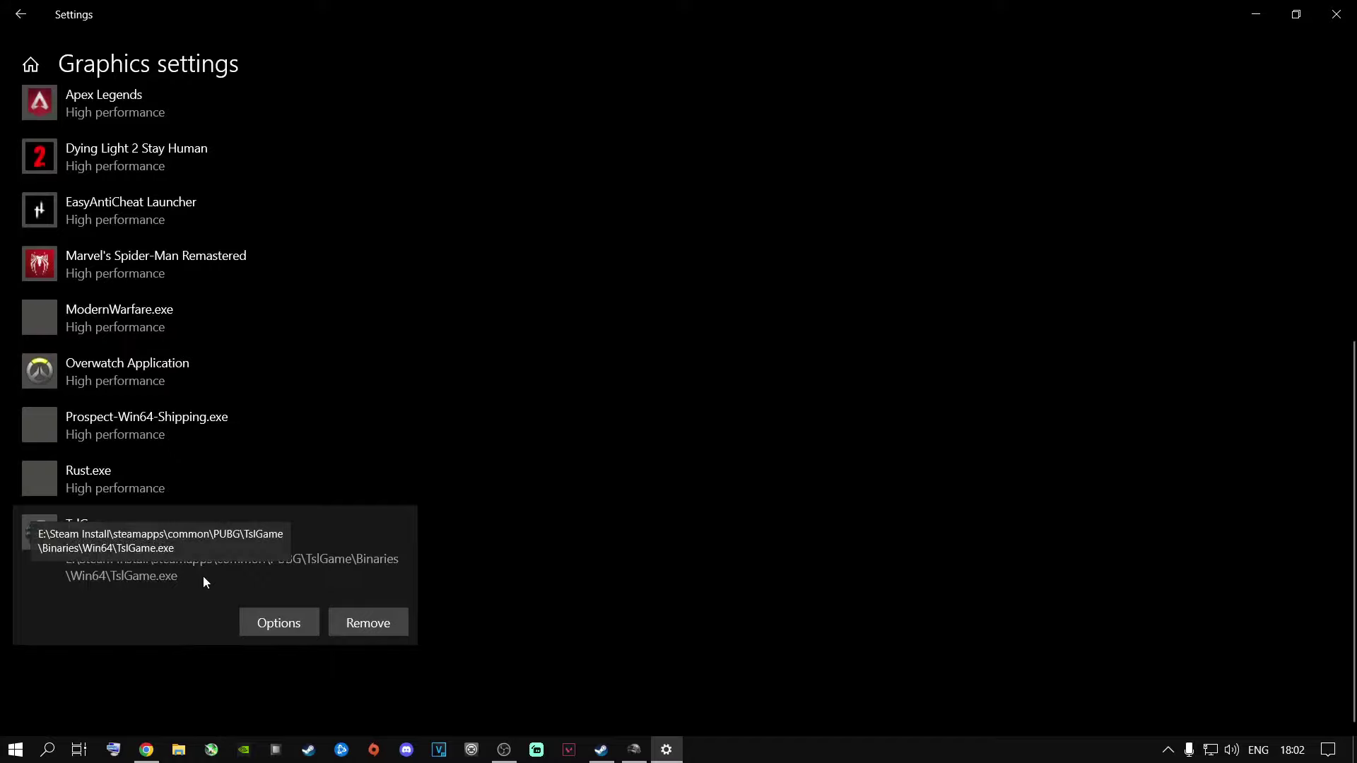
Step: Save High performance as the graphics preference for TslGame and close the graphics settings
left_click(271, 624)
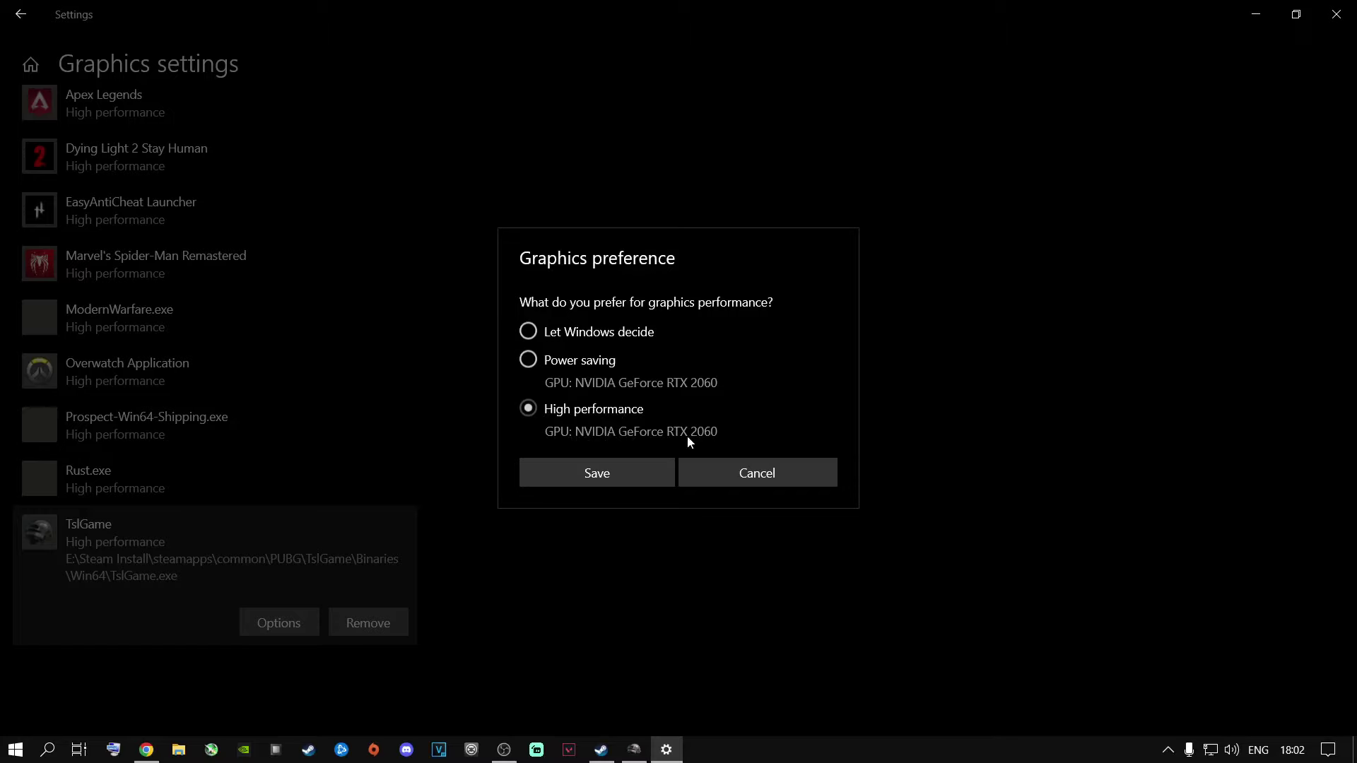
left_click(629, 475)
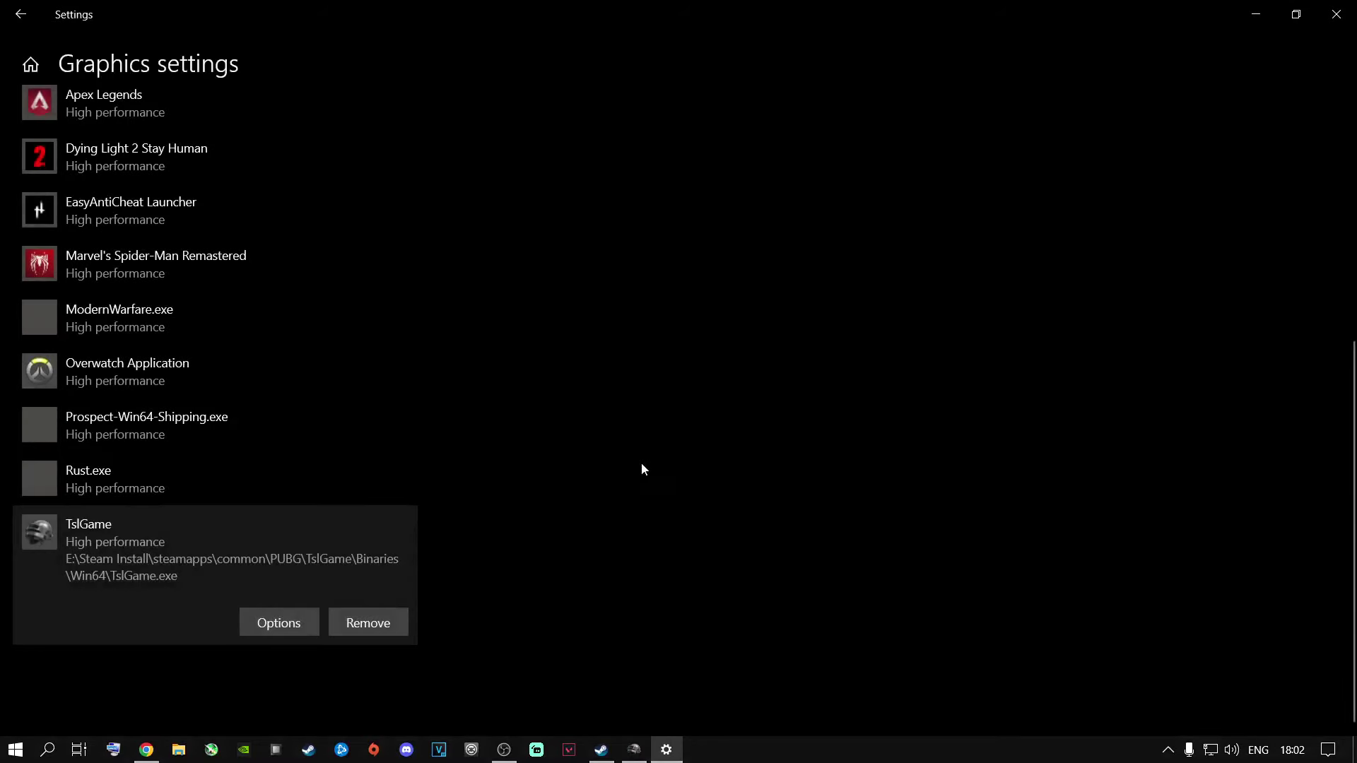
left_click(1335, 14)
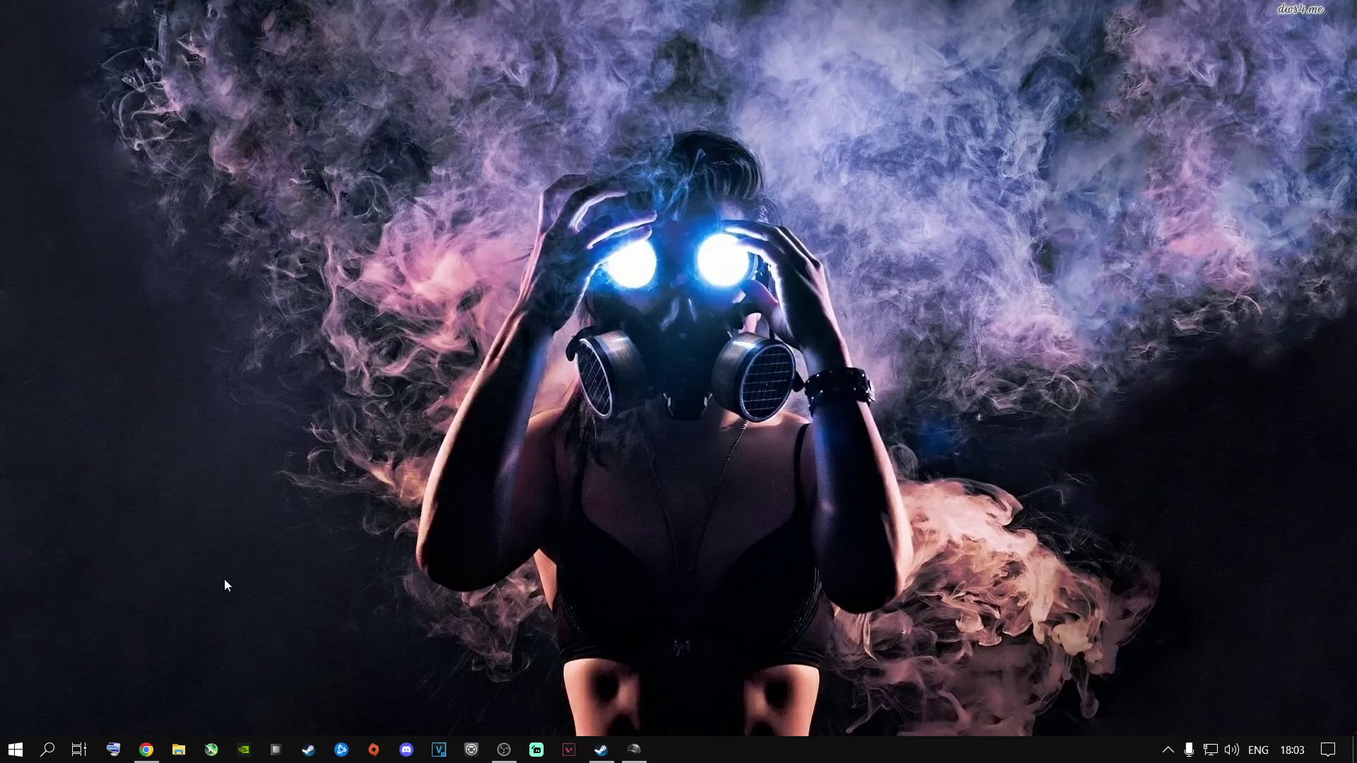
Step: Search Windows for "edit power plan", open it, and go up to the Power Options overview
left_click(48, 750)
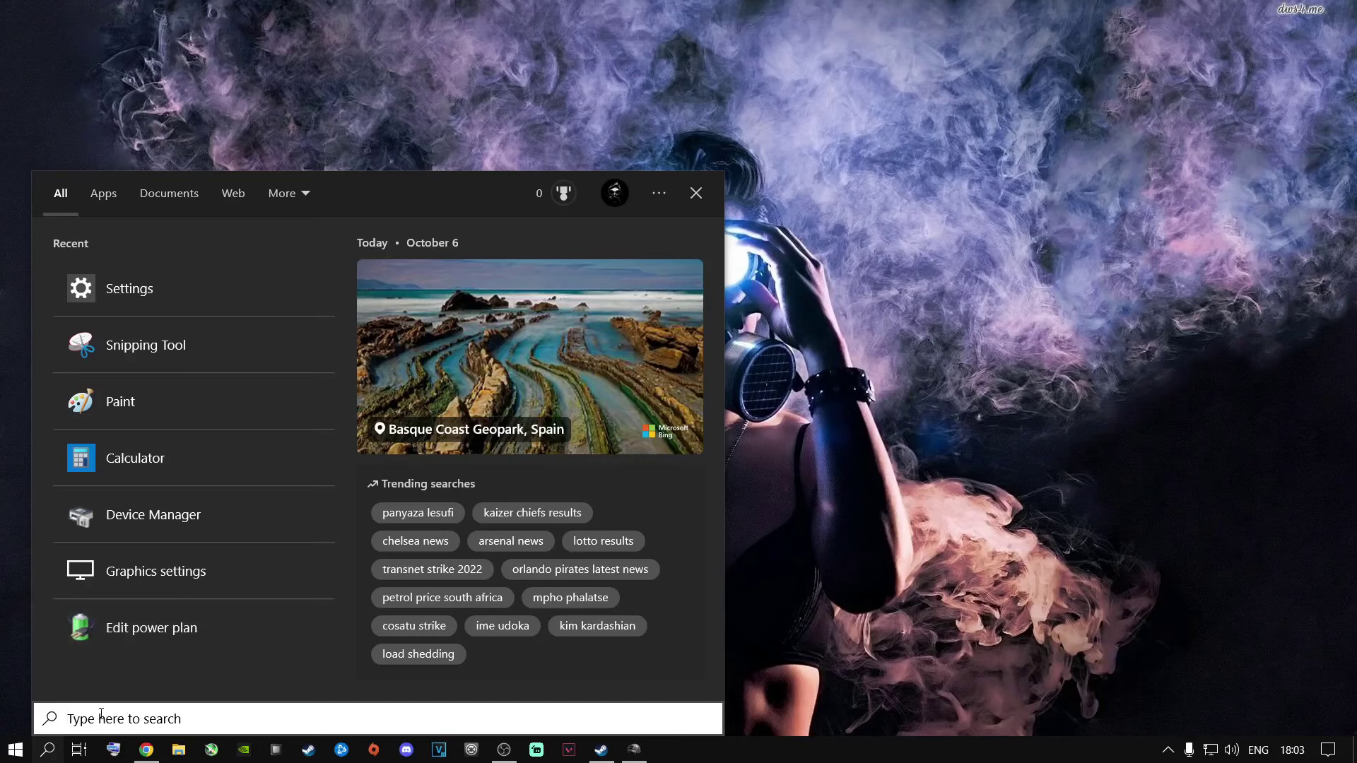
type("edit power")
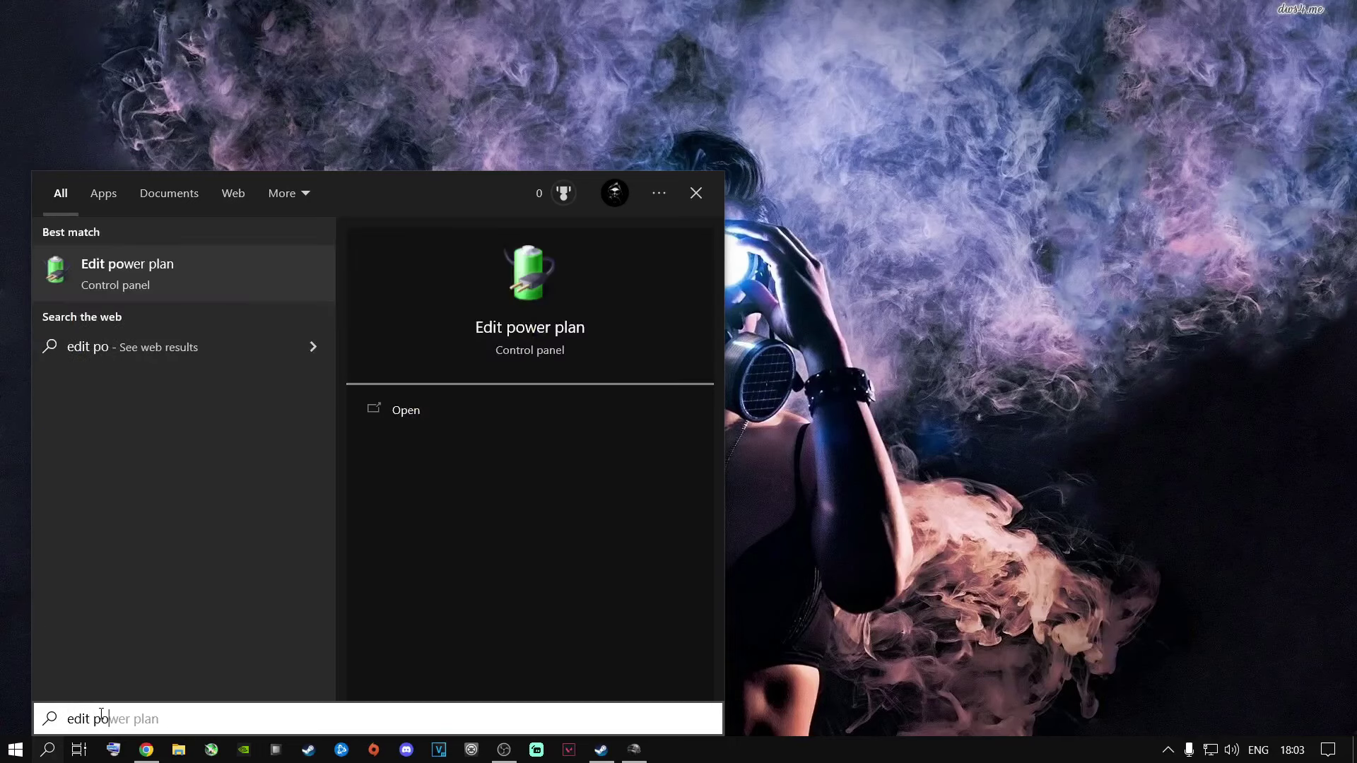
type(" plan")
key("Return")
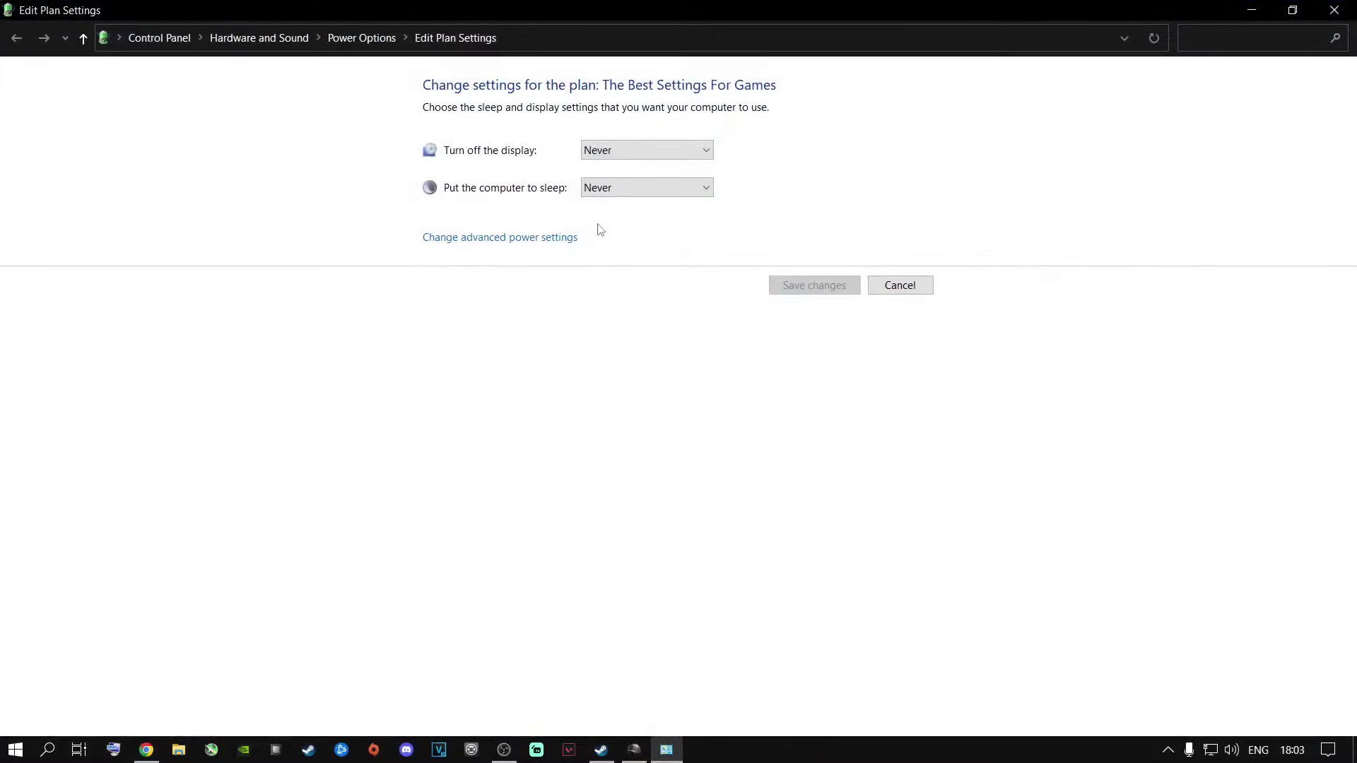
left_click(356, 39)
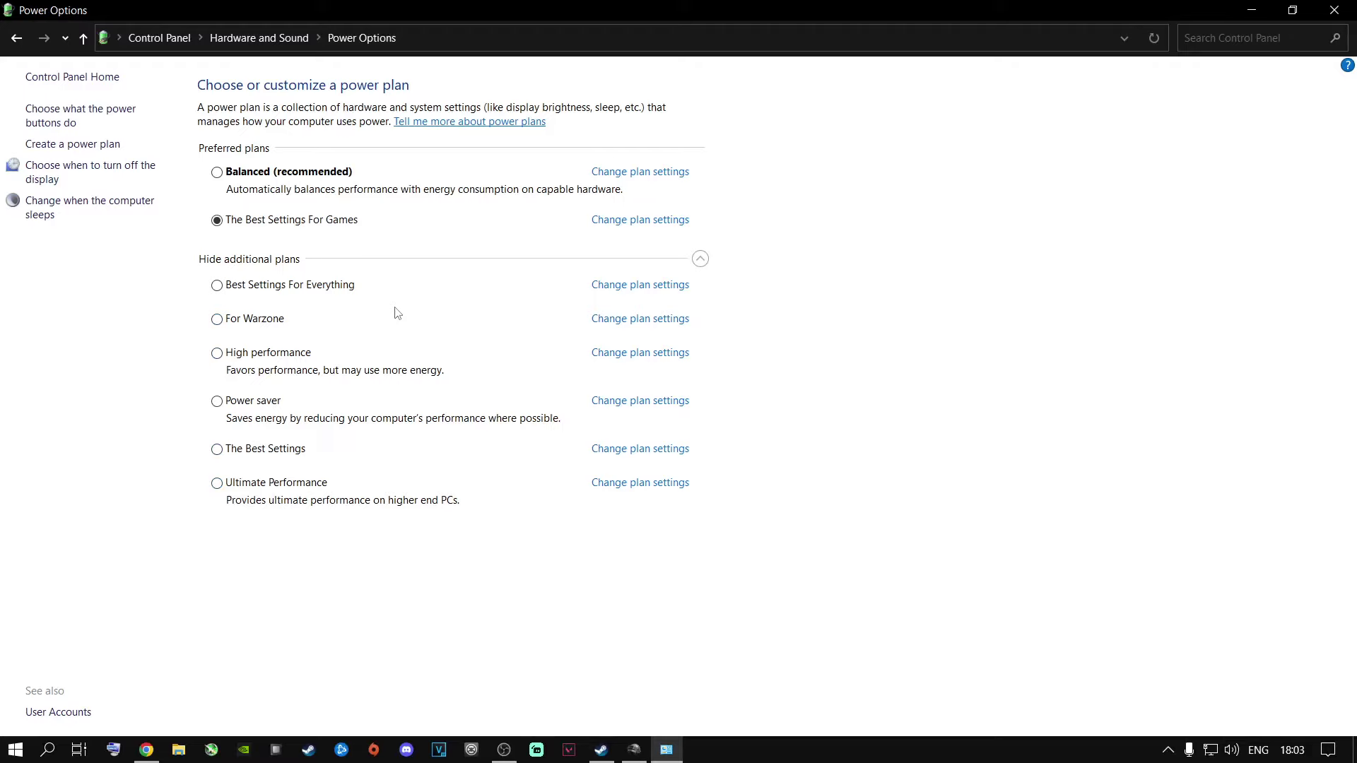
Step: Create a power plan named "The Best Settings For PUBG" based on the High performance plan
left_click(52, 147)
left_click(444, 232)
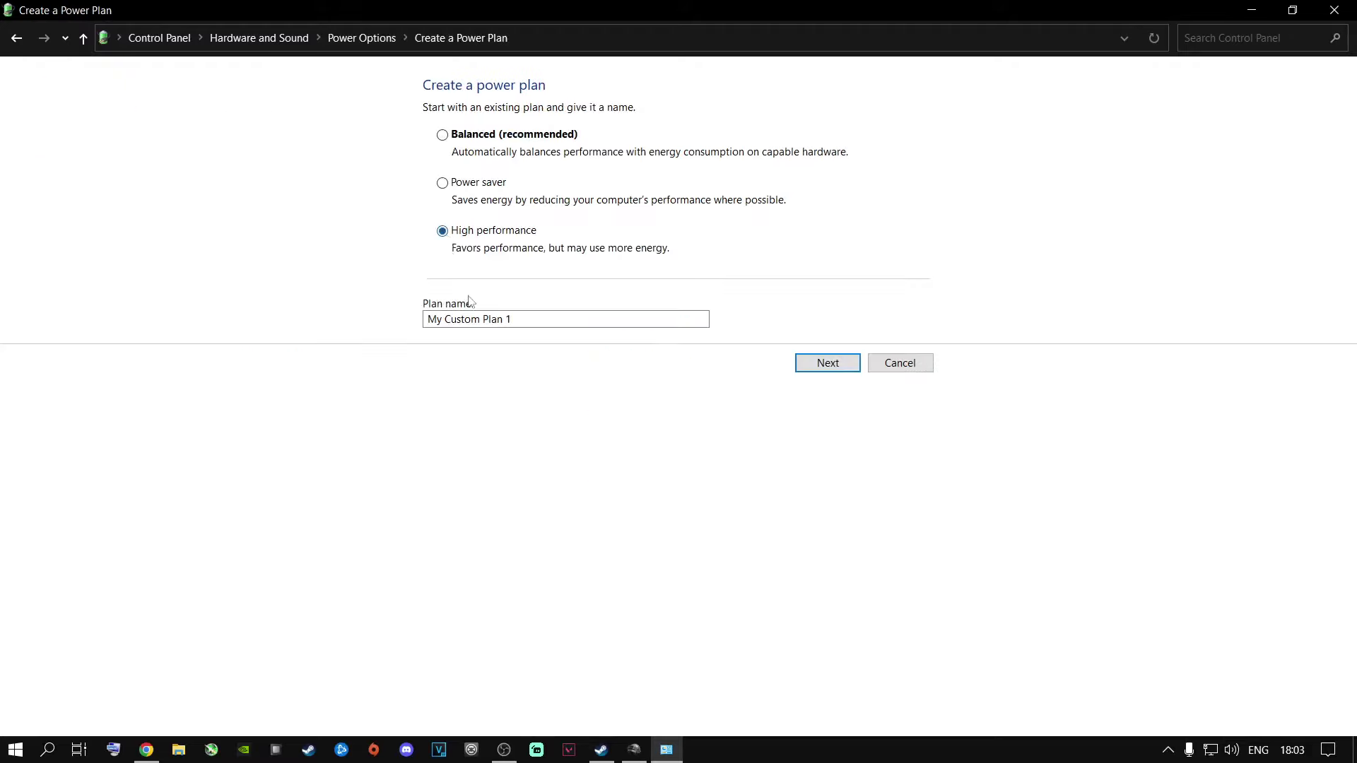
double_click(533, 322)
key("BackSpace")
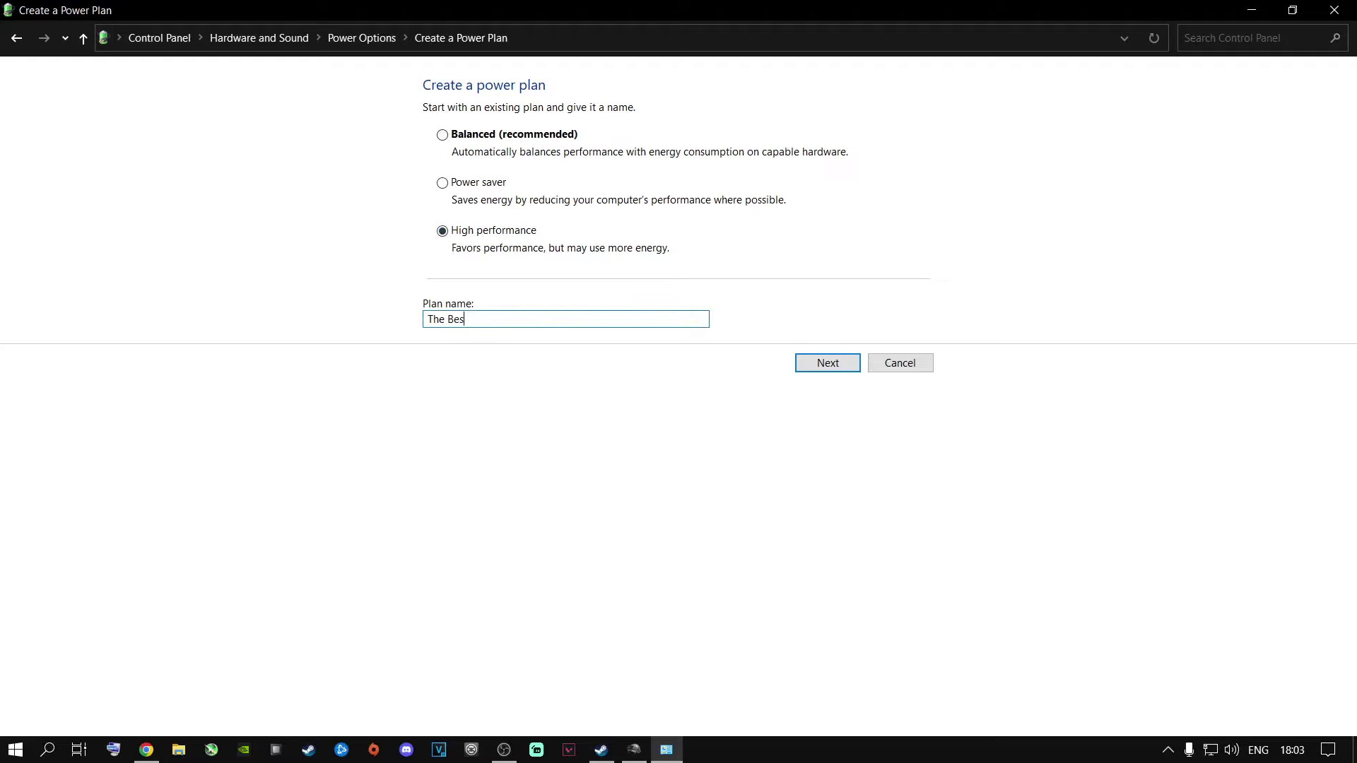
type("The Best Settings For PUBG")
left_click(825, 362)
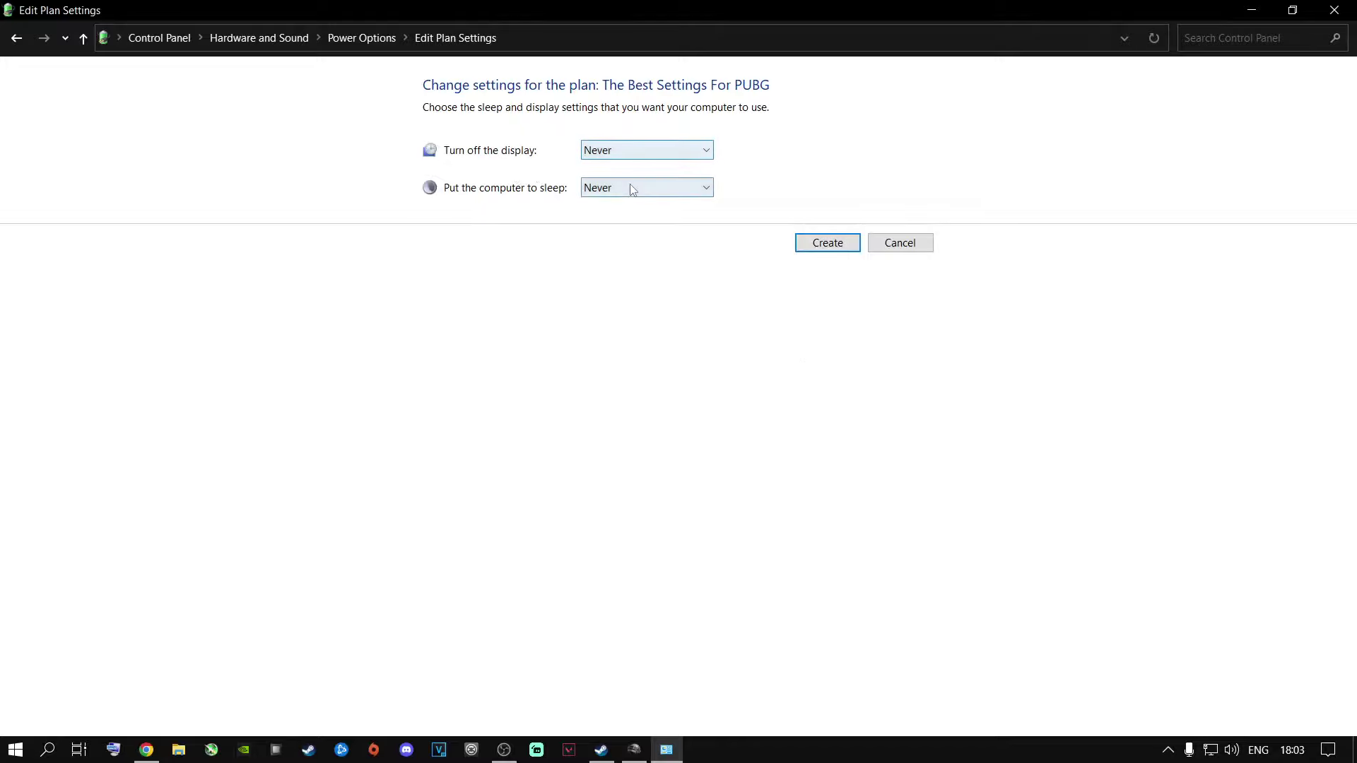
left_click(813, 243)
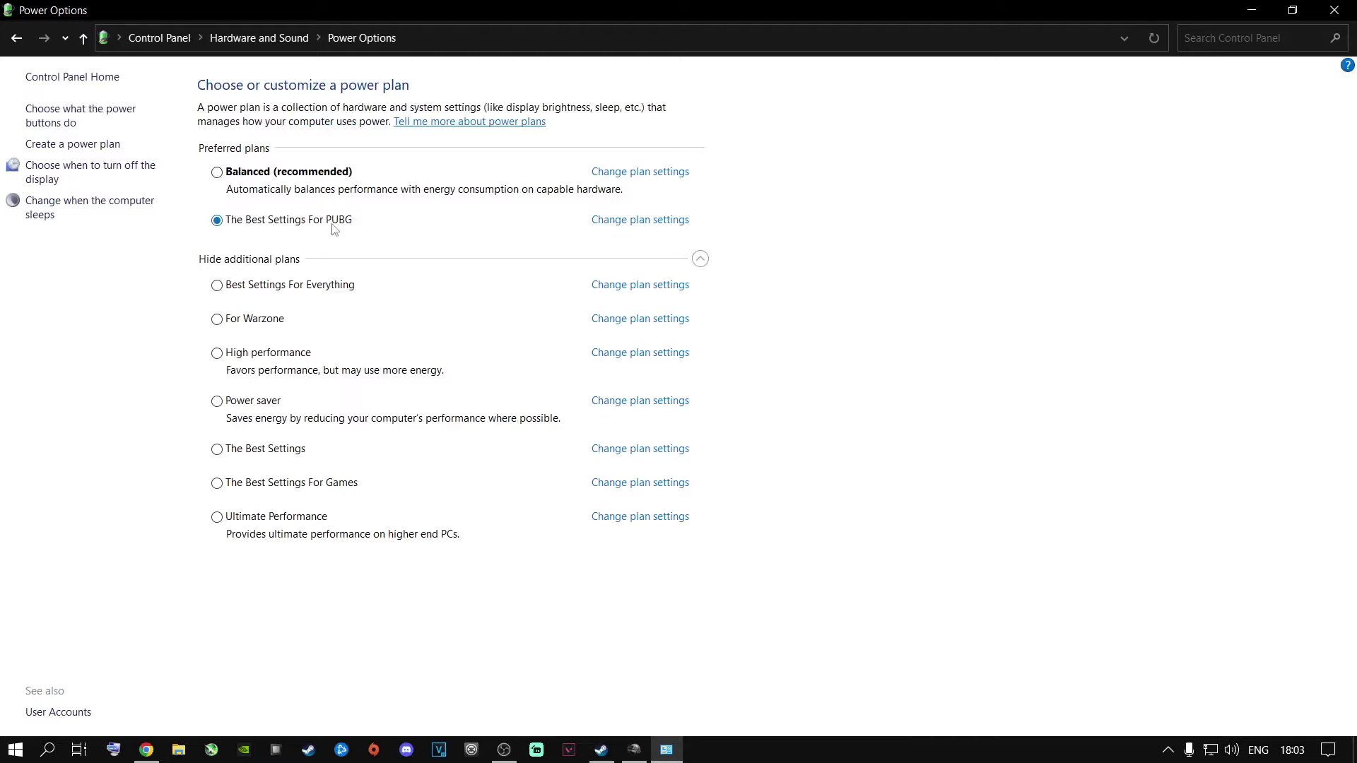
Step: In the PUBG plan's advanced power settings, set the hard disk to turn off Never
left_click(613, 225)
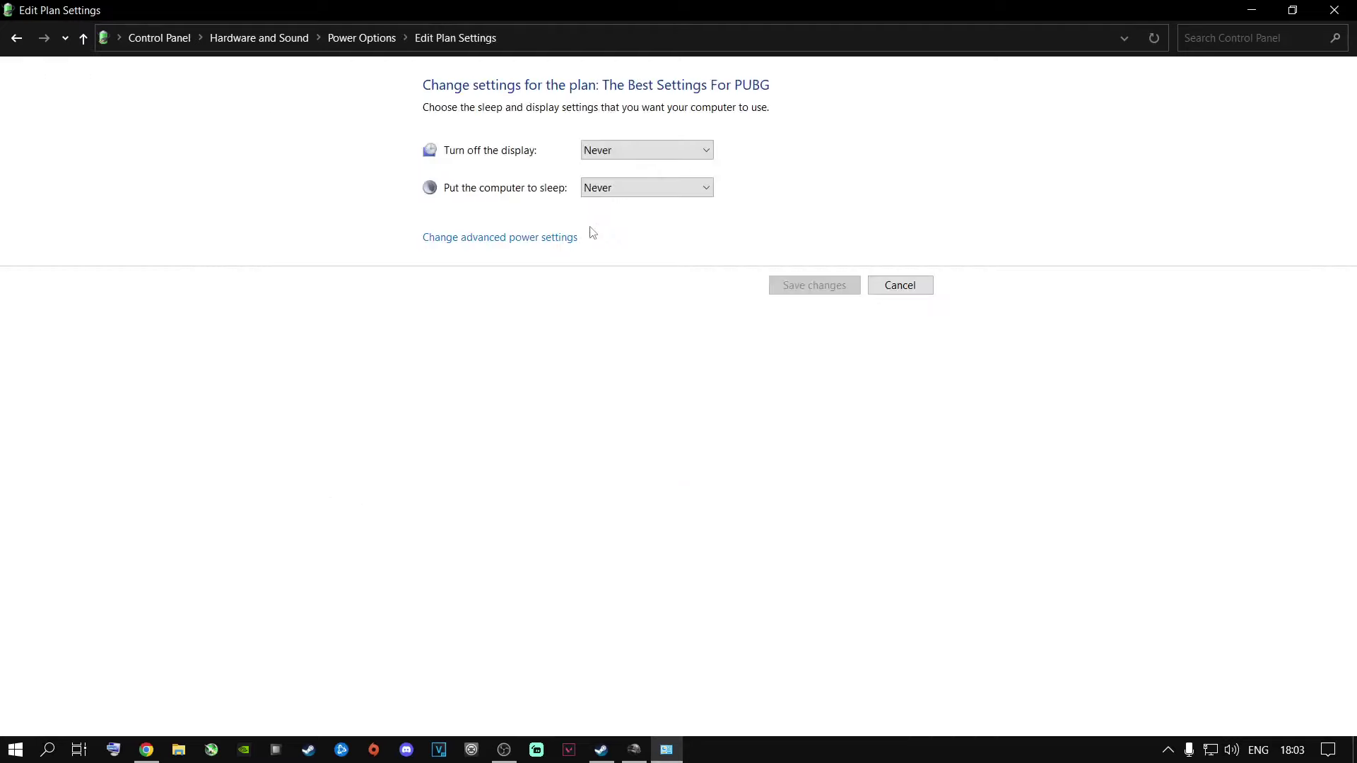
left_click(487, 239)
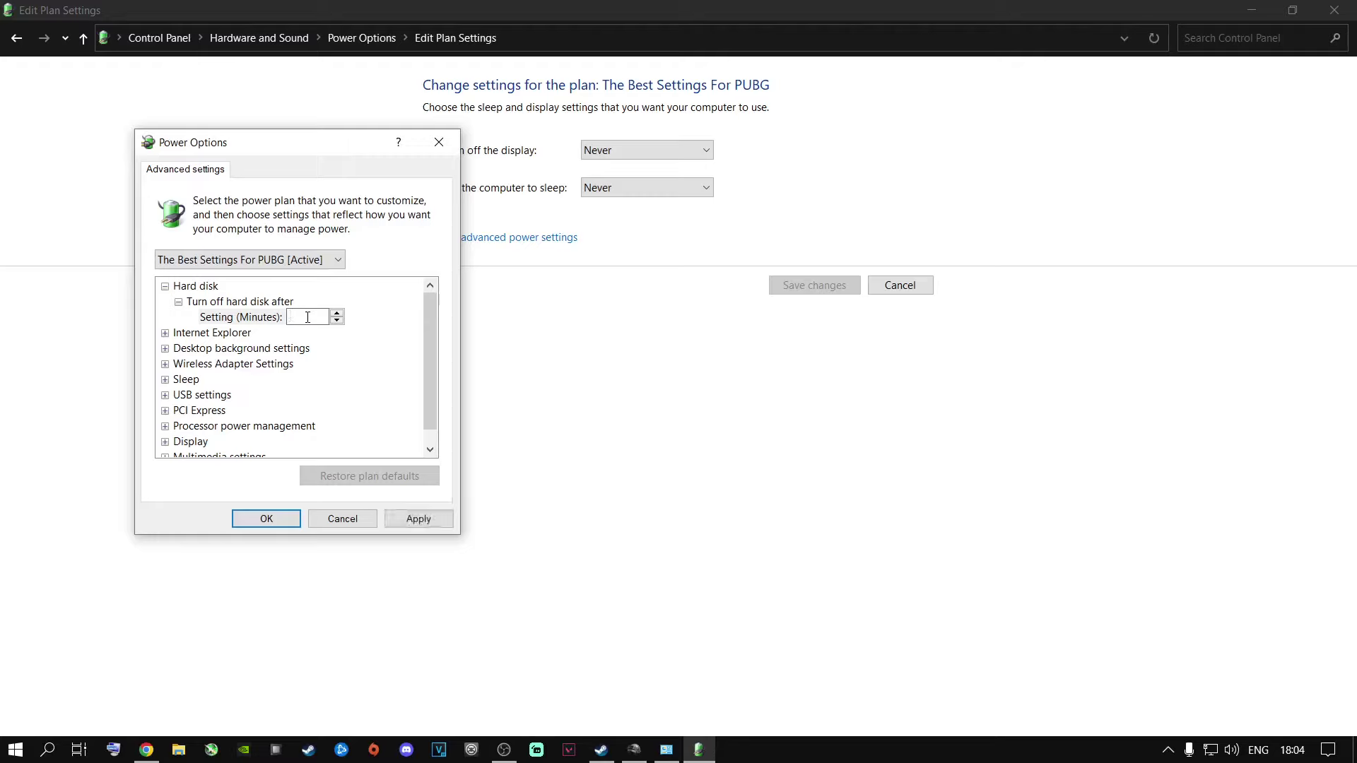
left_click(208, 332)
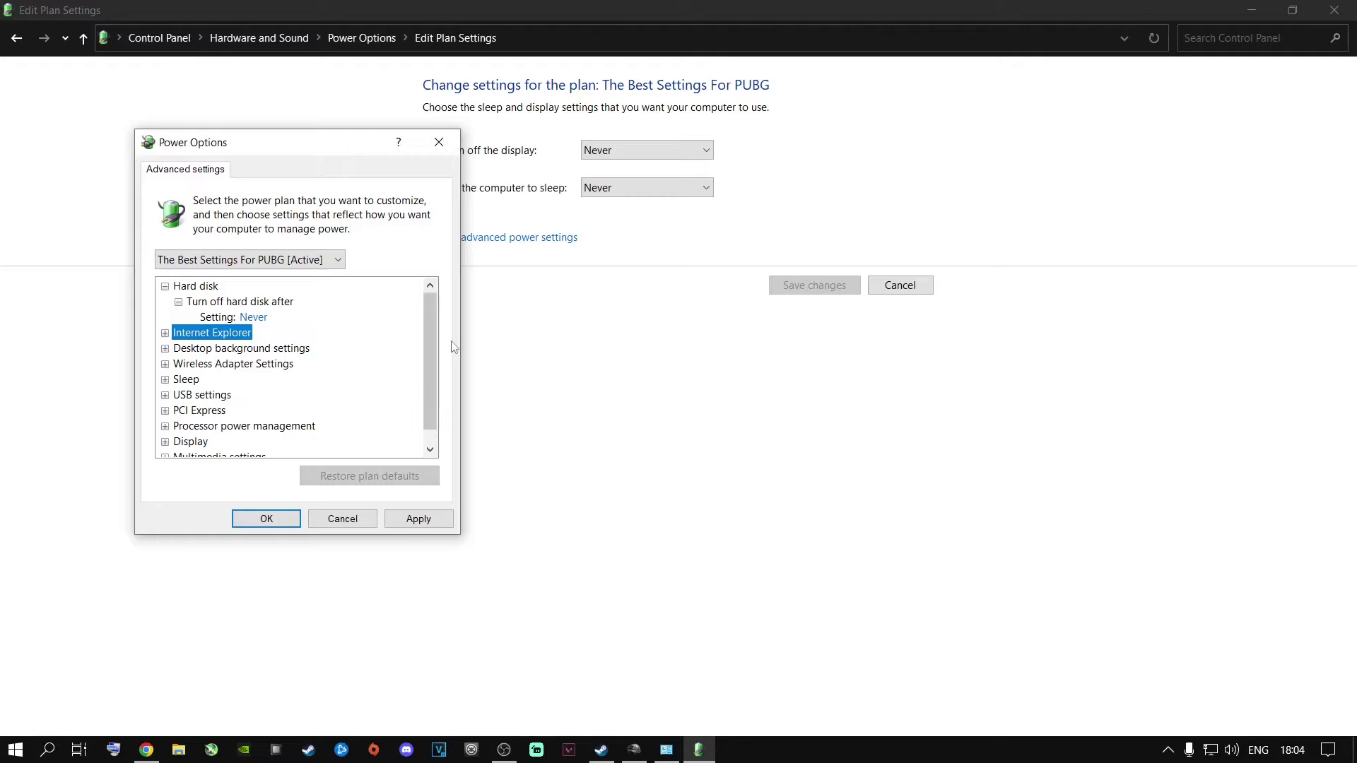
Step: Under processor power management, use 100% for the minimum and maximum processor state and apply the advanced power settings
scroll(430, 336, "down", 1)
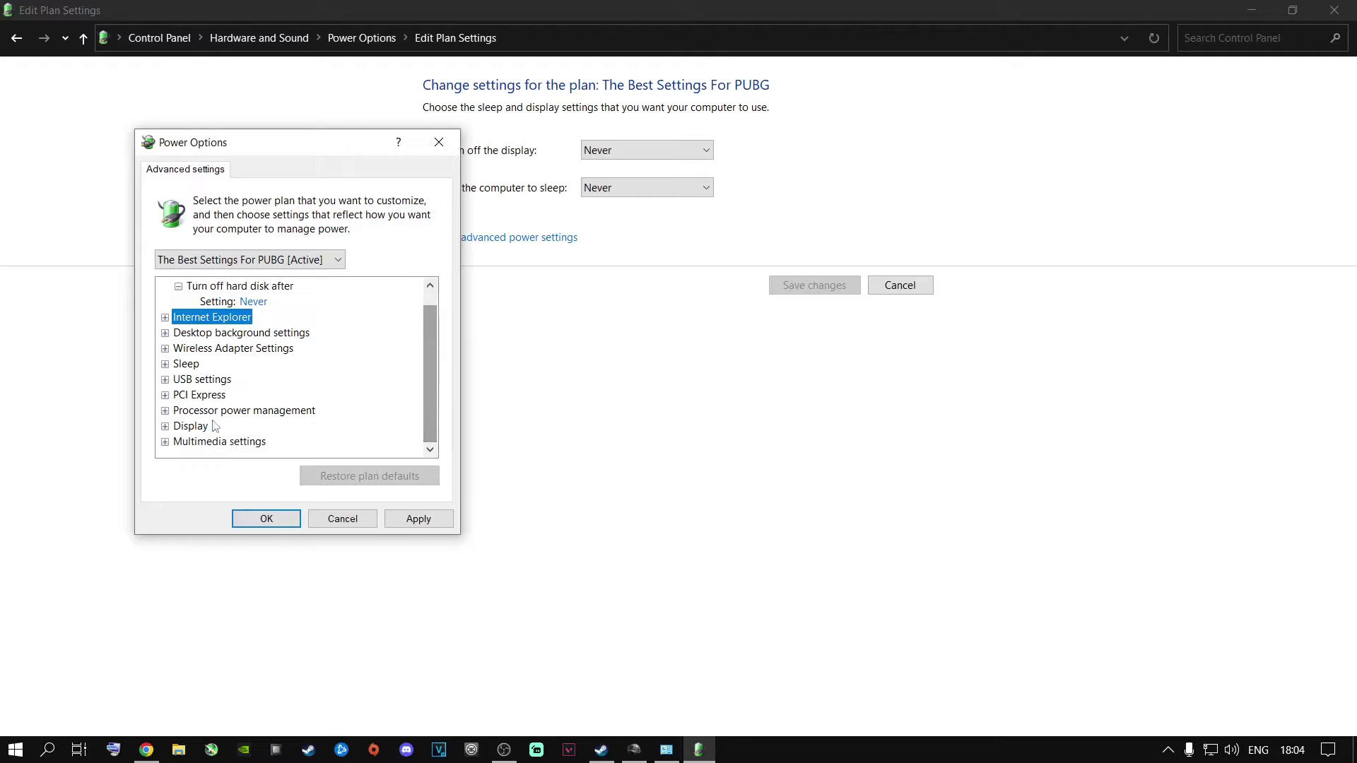
left_click(165, 411)
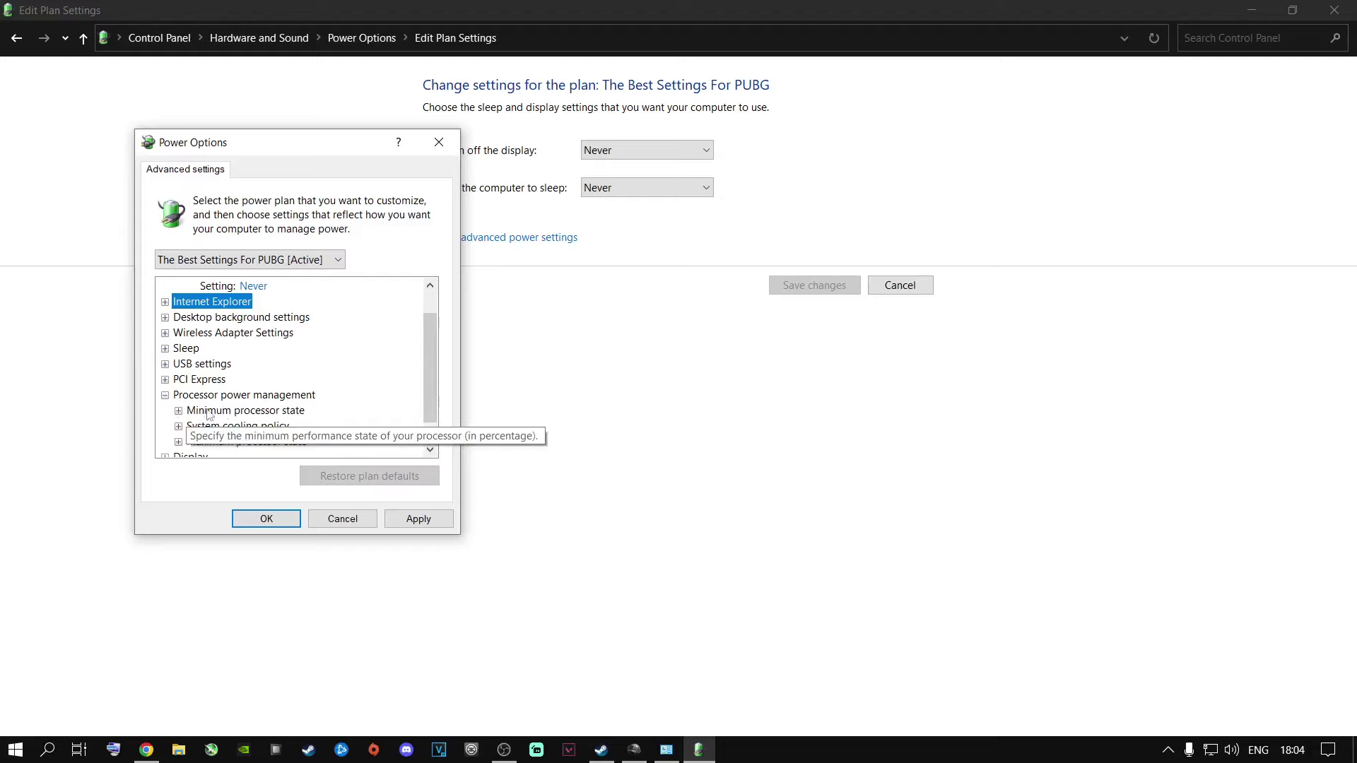
left_click(179, 411)
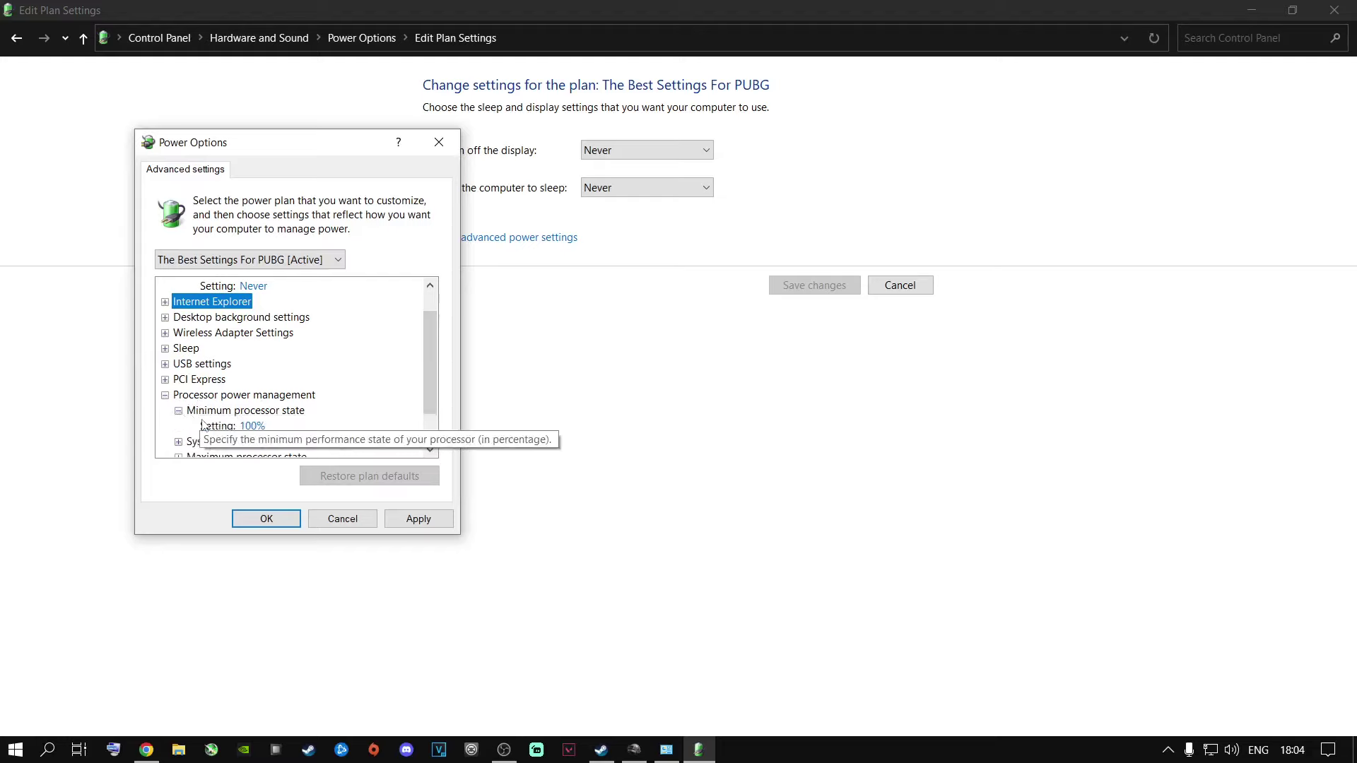
scroll(295, 426, "down", 1)
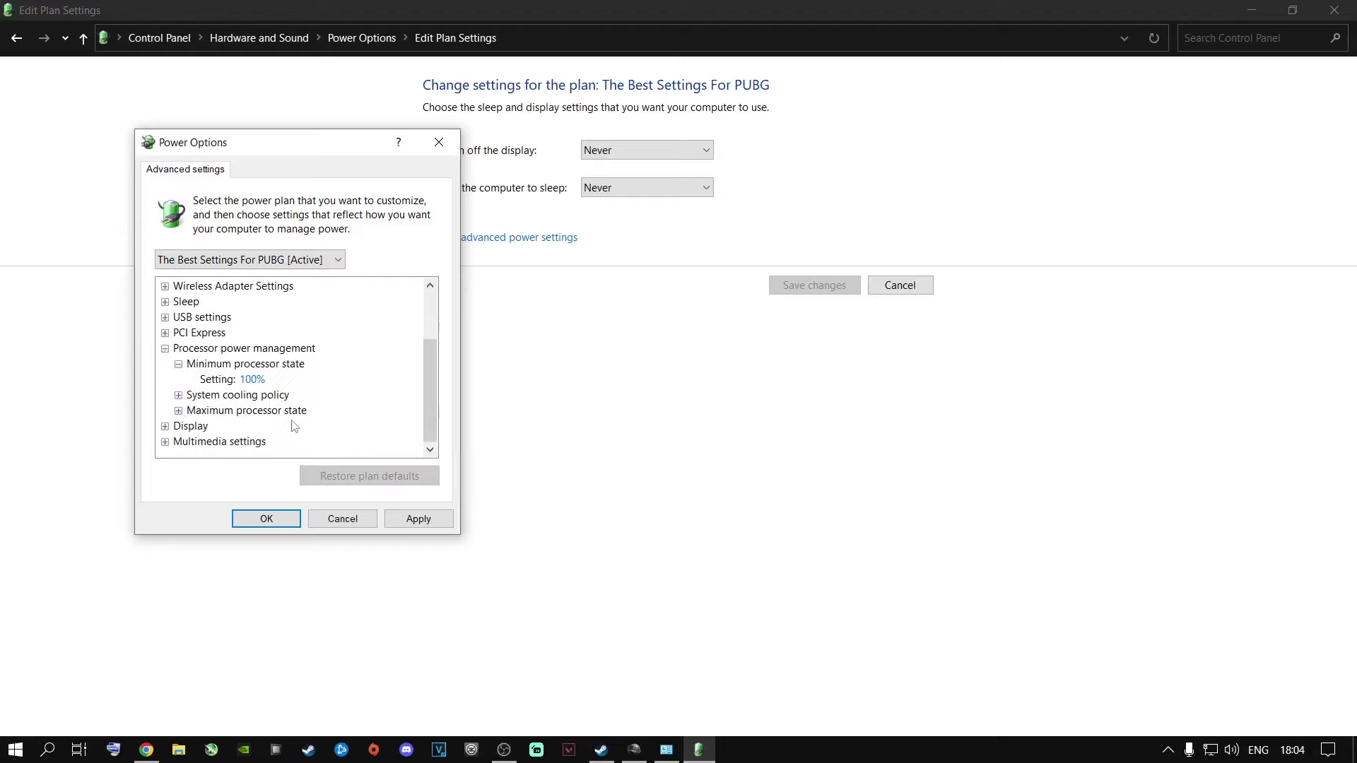
left_click(262, 382)
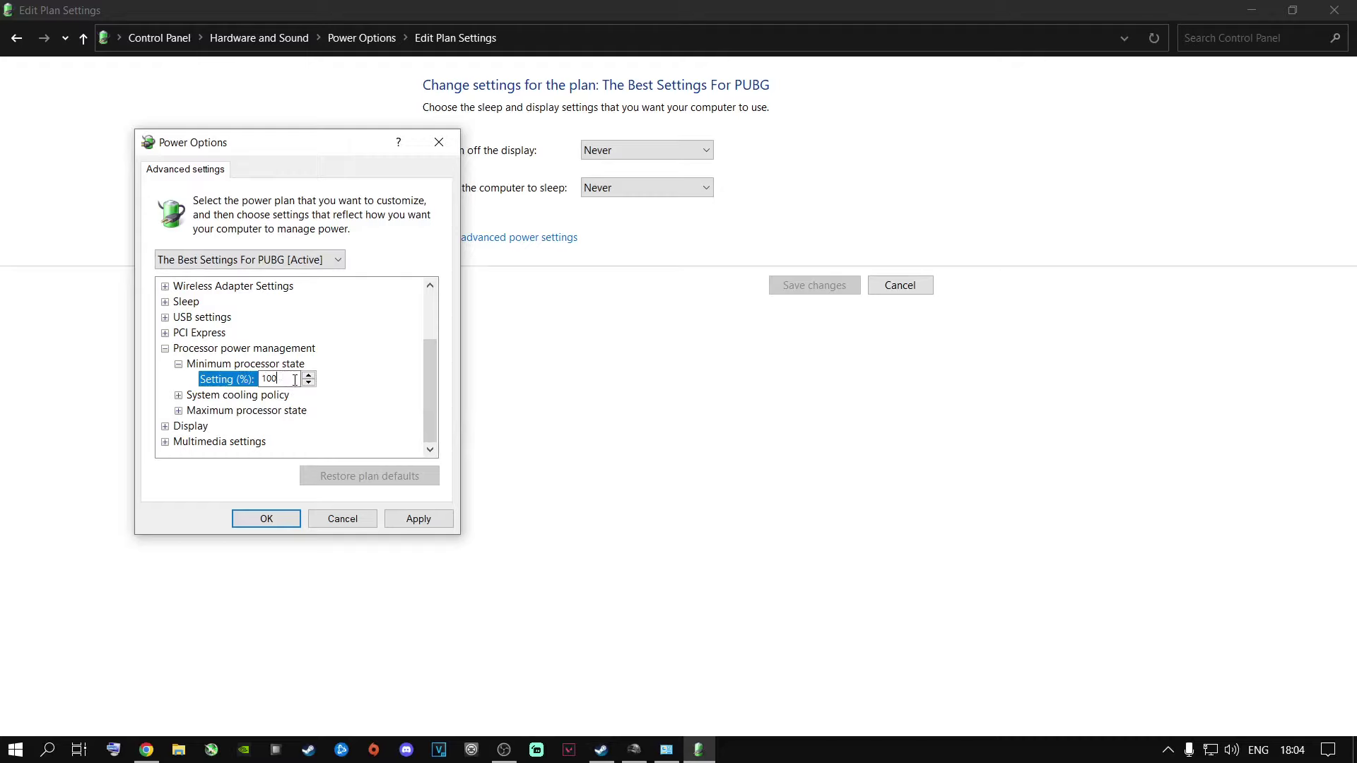
left_click(178, 411)
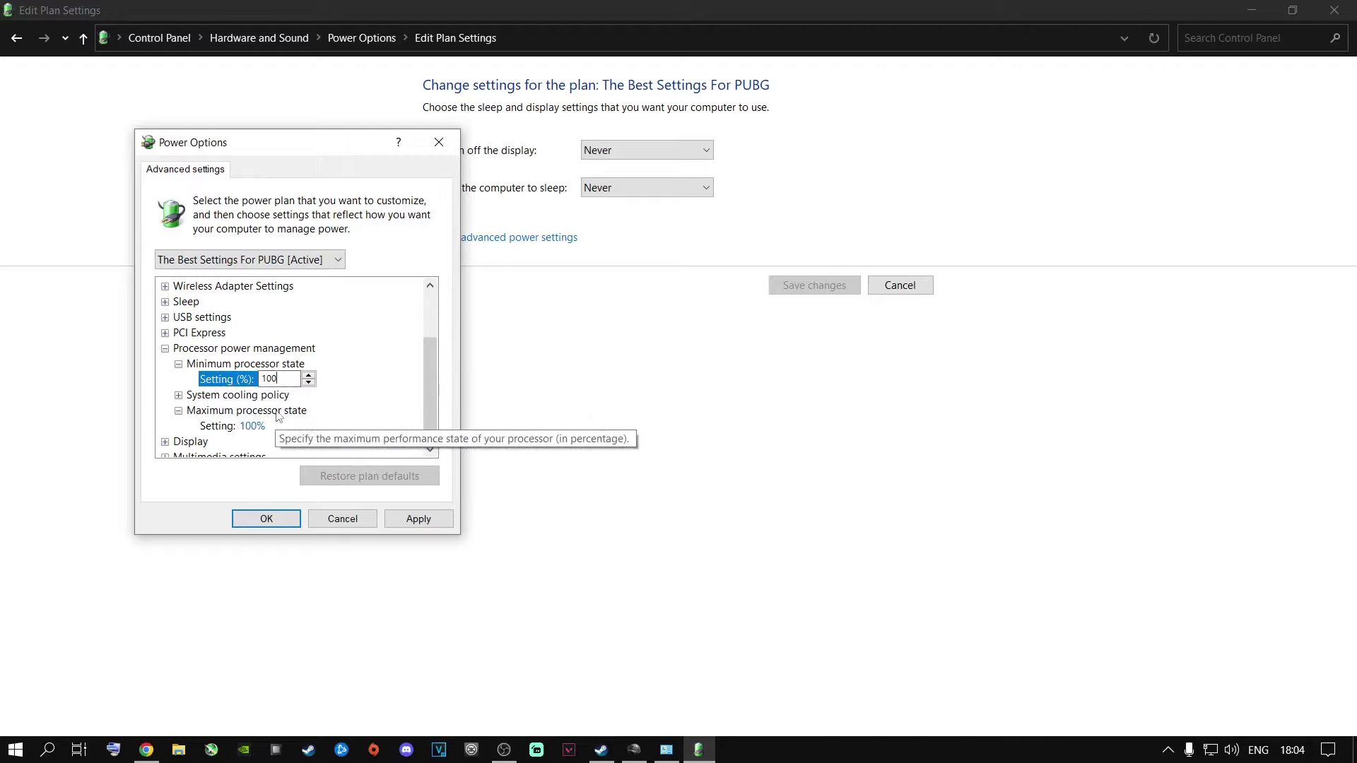
left_click(413, 519)
left_click(260, 520)
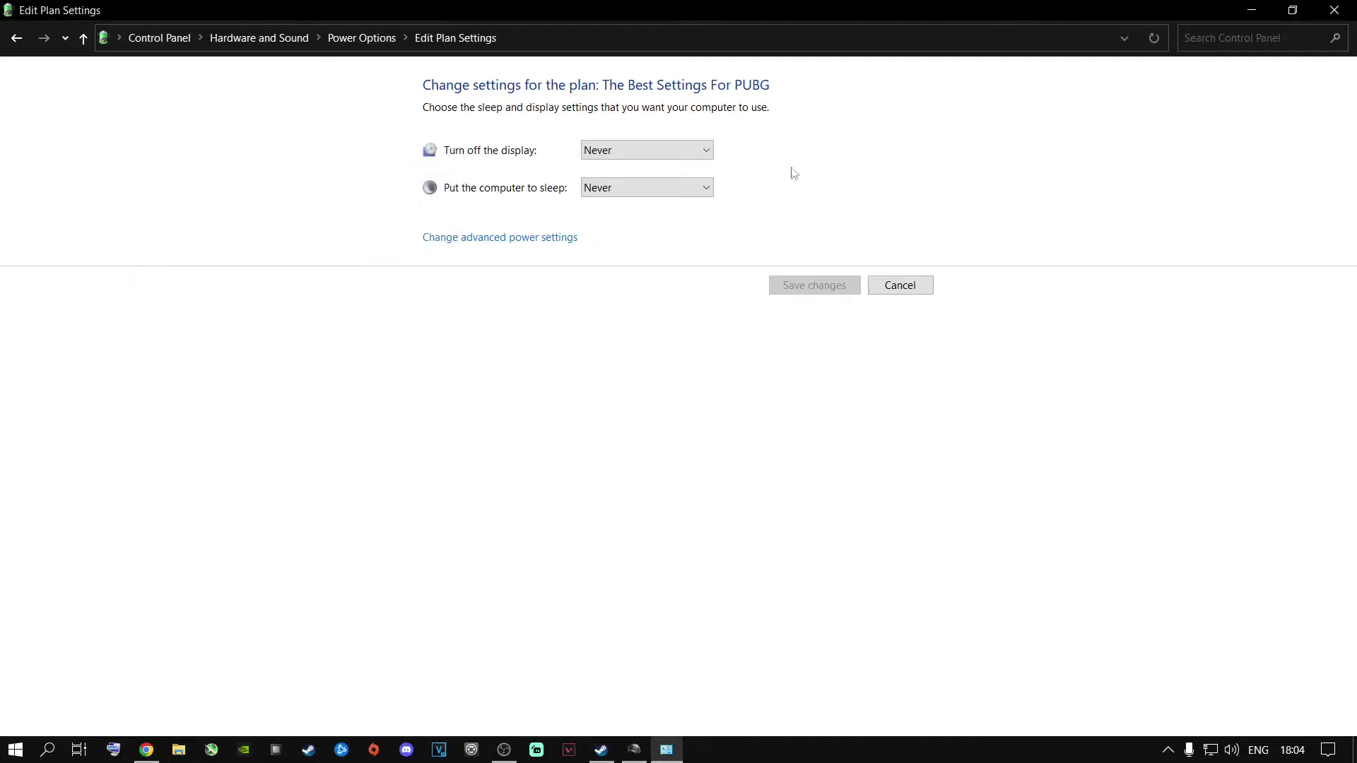
left_click(1334, 10)
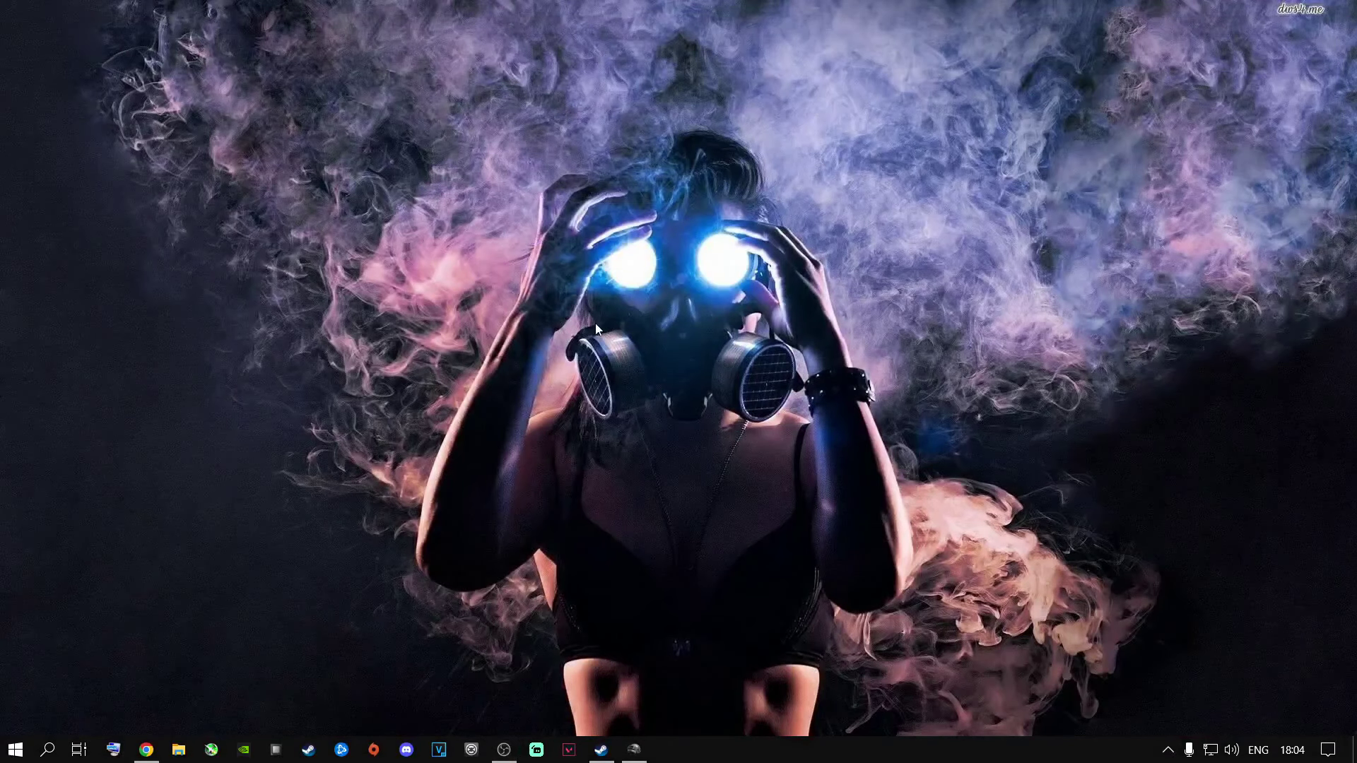
Step: Open NVIDIA Control Panel from the desktop and bring up the global Manage 3D settings page
right_click(565, 380)
left_click(612, 525)
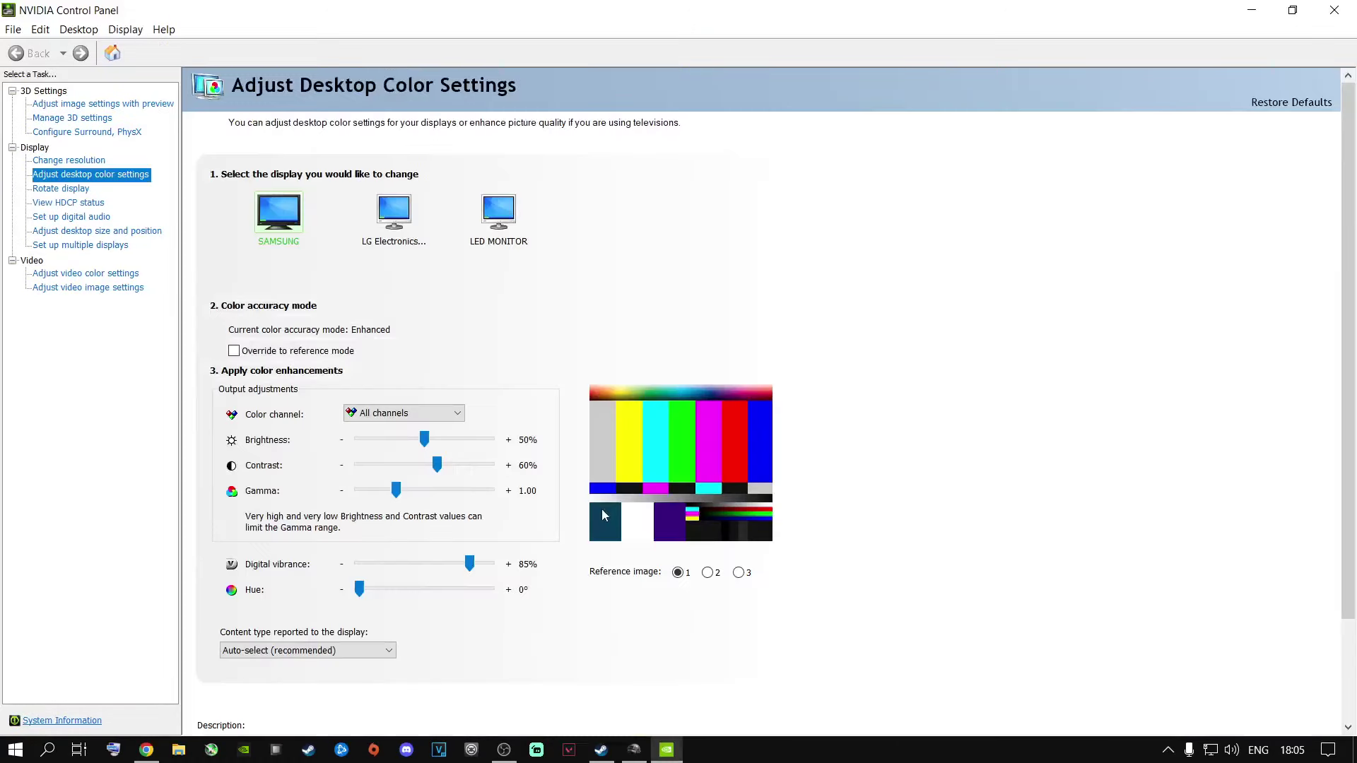
left_click(79, 105)
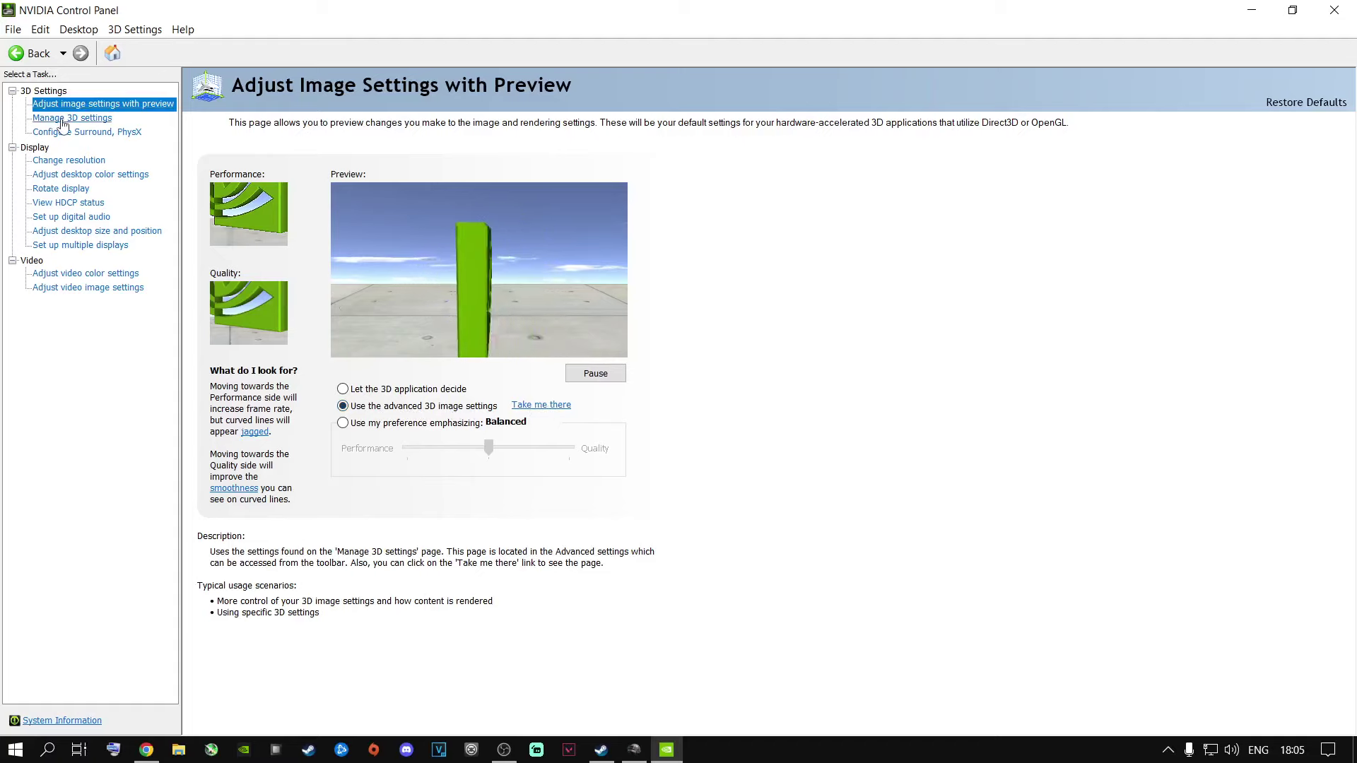
key("Down")
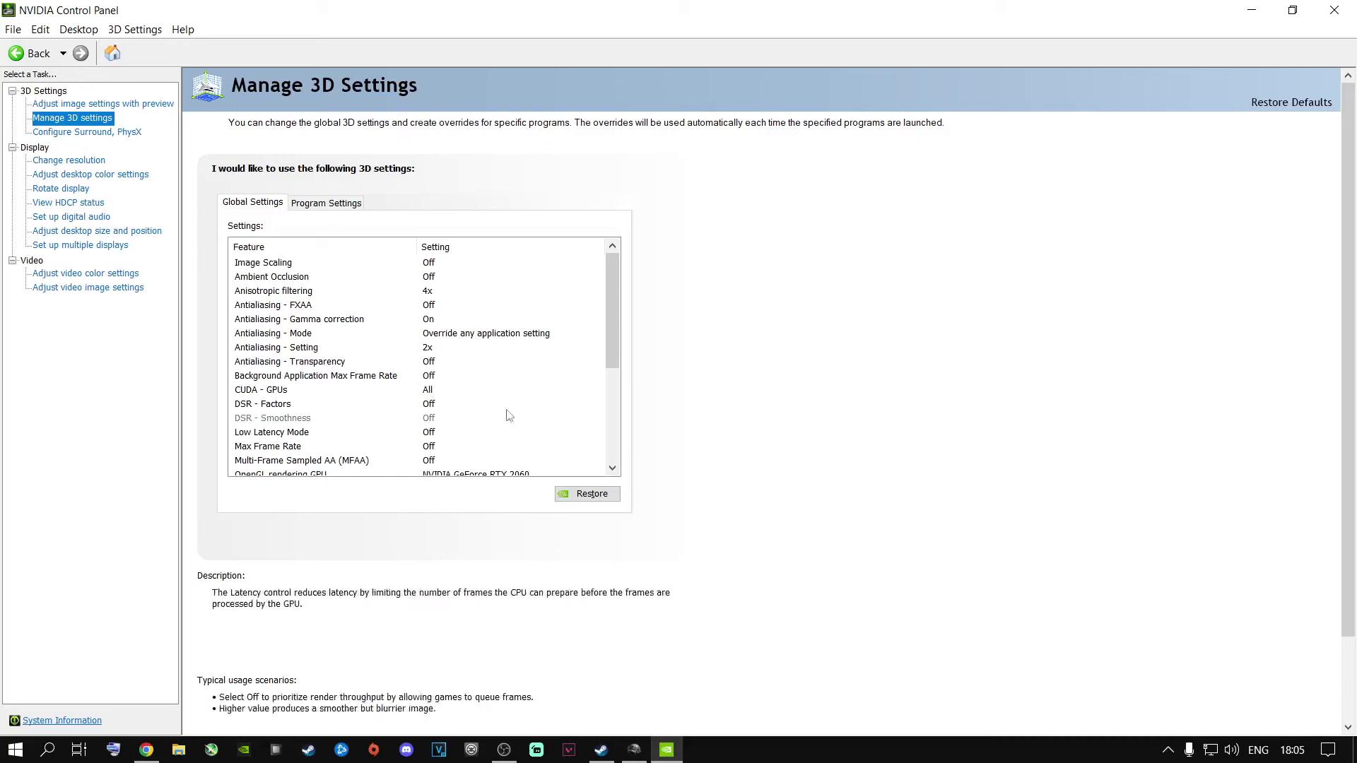
Step: Set the OpenGL rendering GPU to NVIDIA GeForce RTX 2060 and open the choices for Texture filtering - Quality
left_click_drag(613, 322, 599, 426)
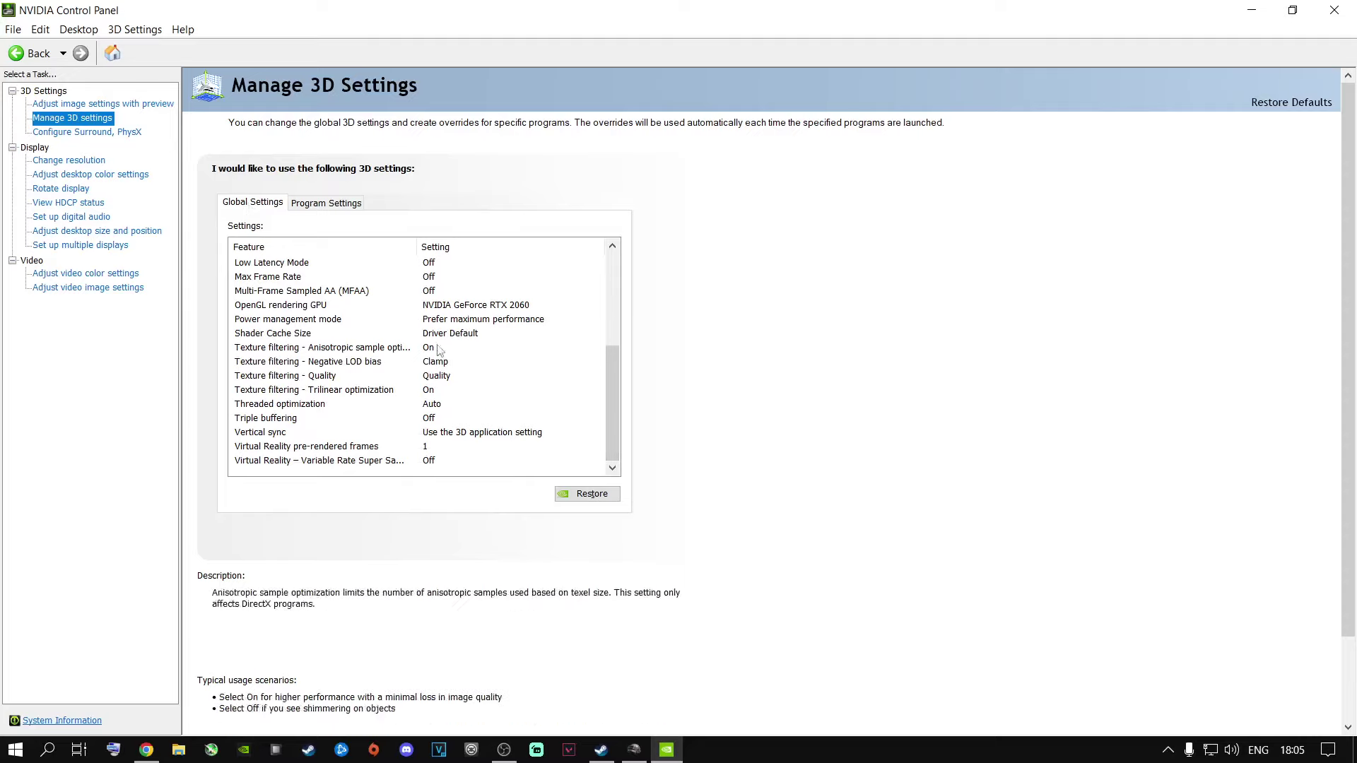
left_click(258, 309)
left_click(460, 305)
left_click(461, 307)
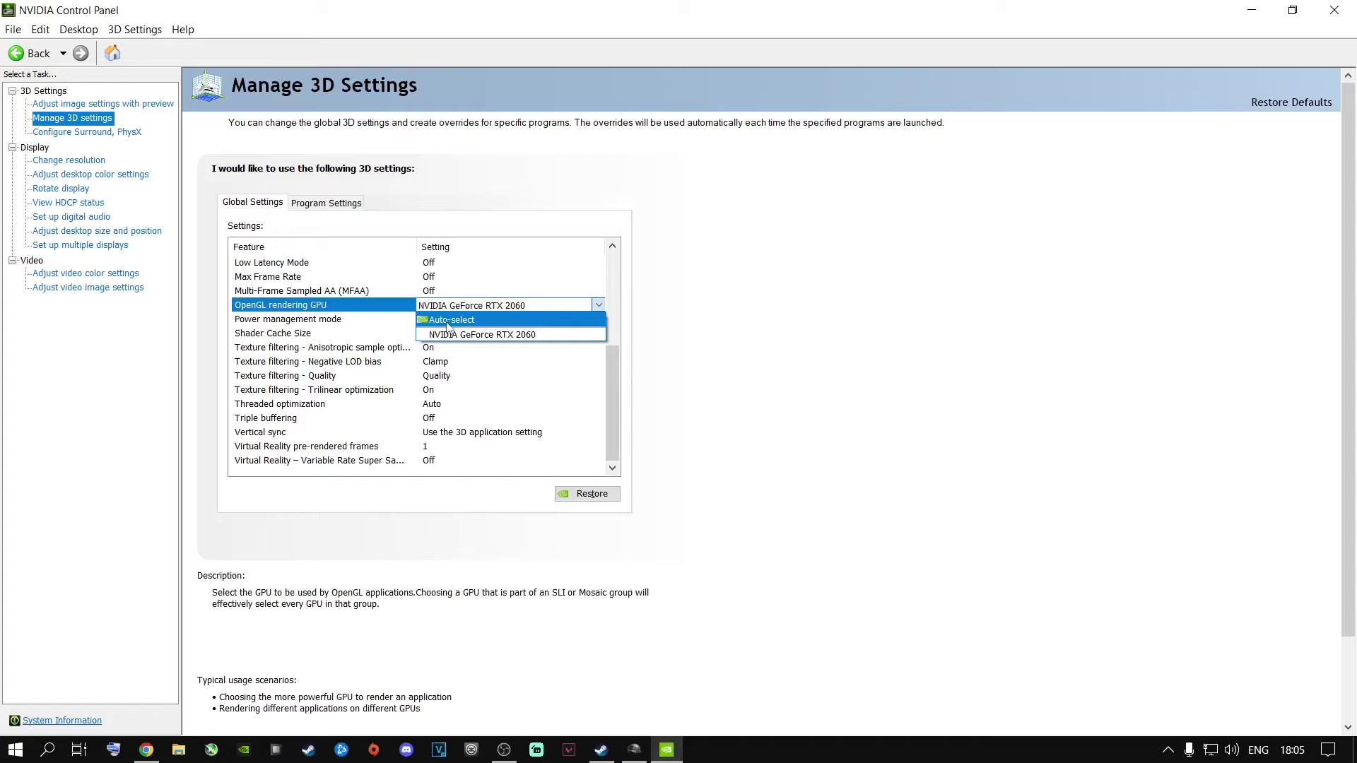
left_click(449, 334)
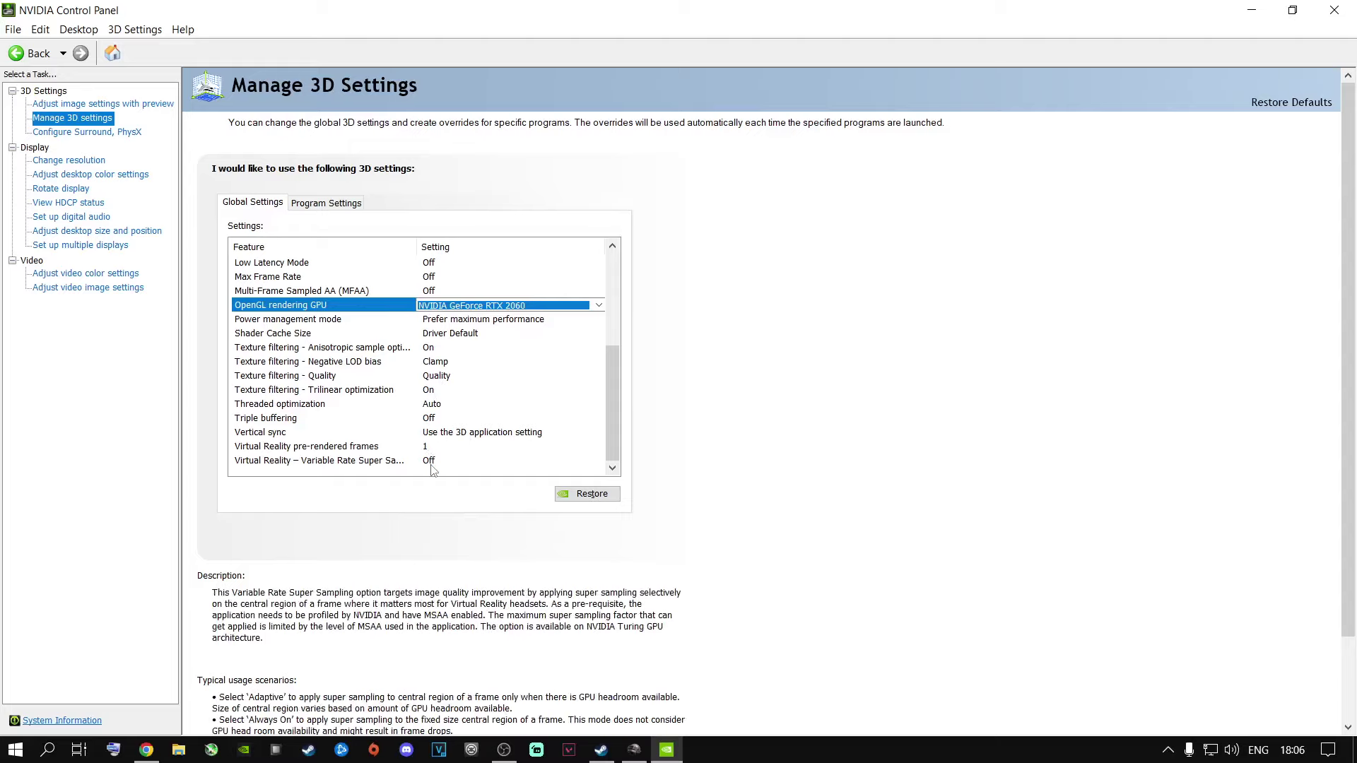
left_click(437, 380)
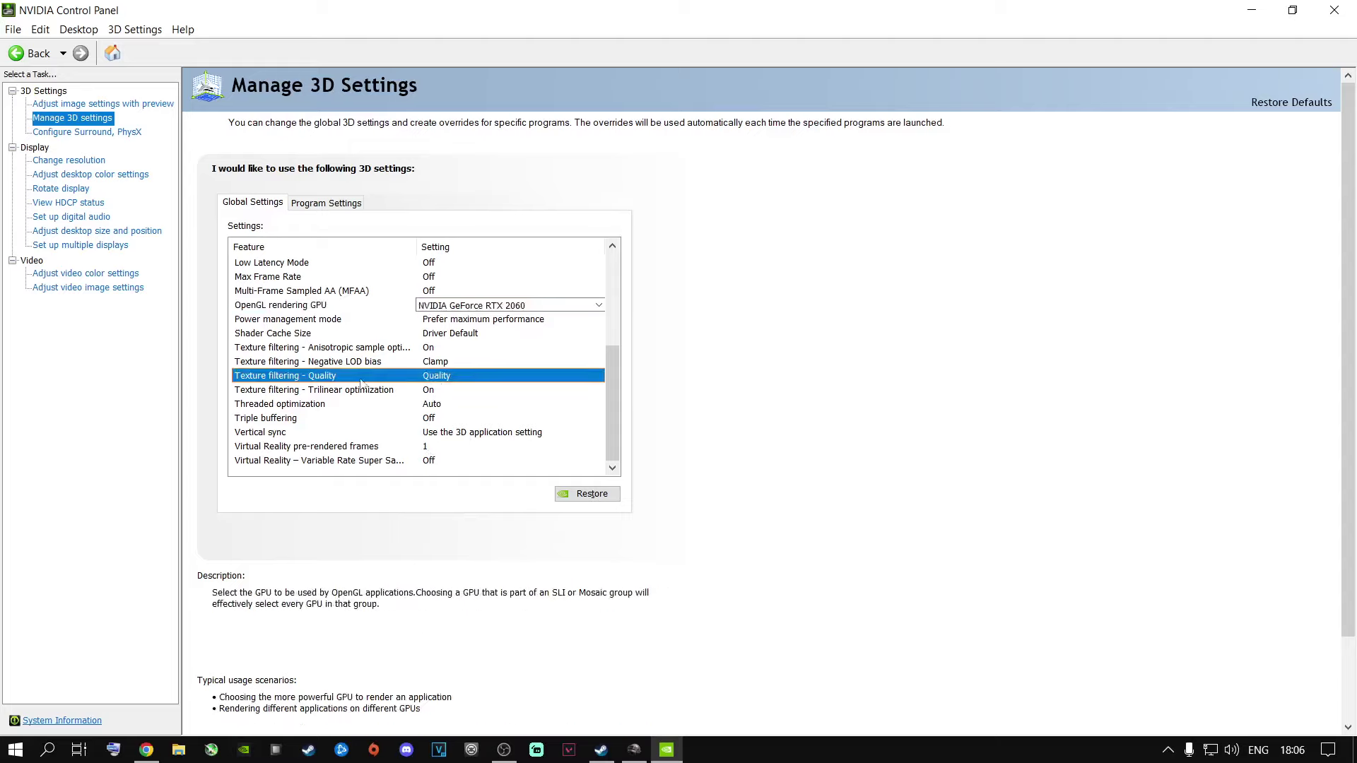
left_click(436, 380)
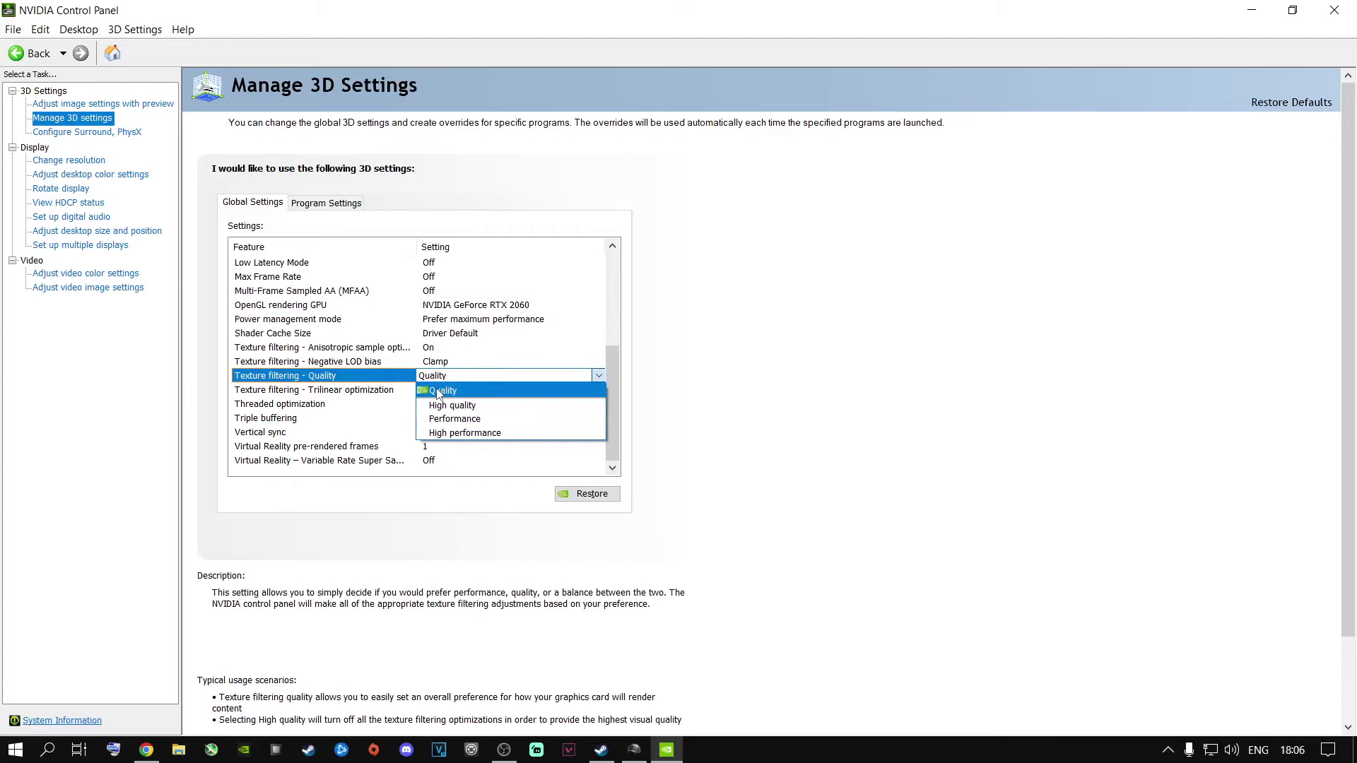
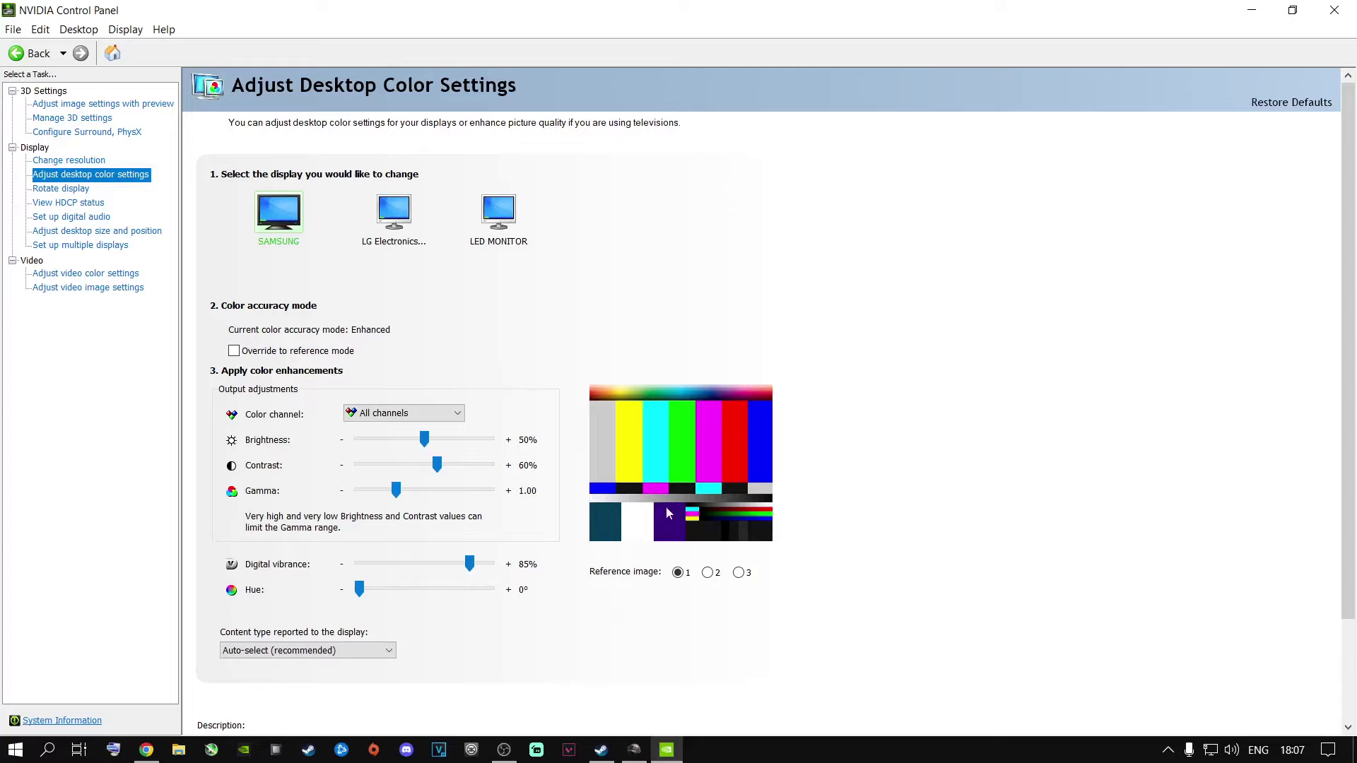
Step: Show reference image 3 in the desktop color settings and adjust the SAMSUNG display's digital vibrance
left_click(740, 573)
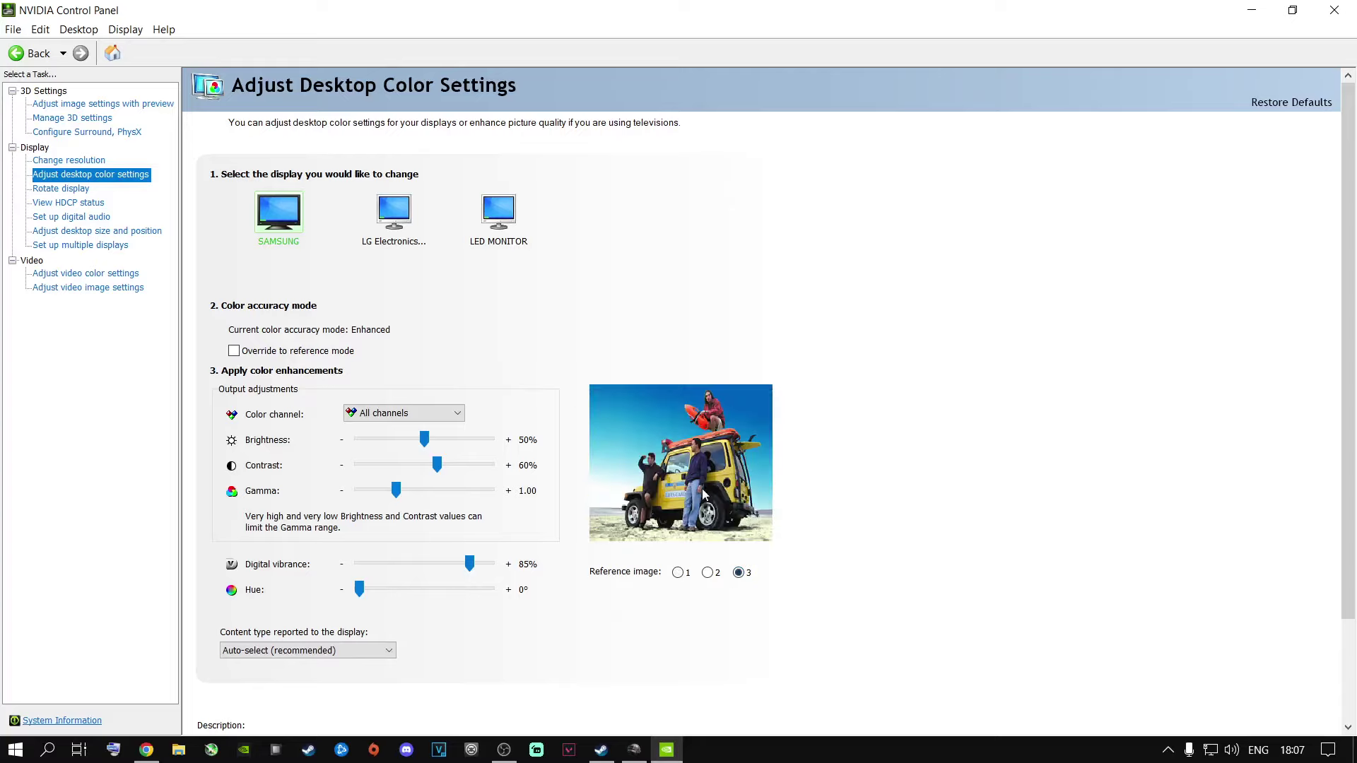
mouse_move(472, 570)
left_mouse_down()
mouse_move(395, 570)
mouse_move(466, 569)
left_mouse_up()
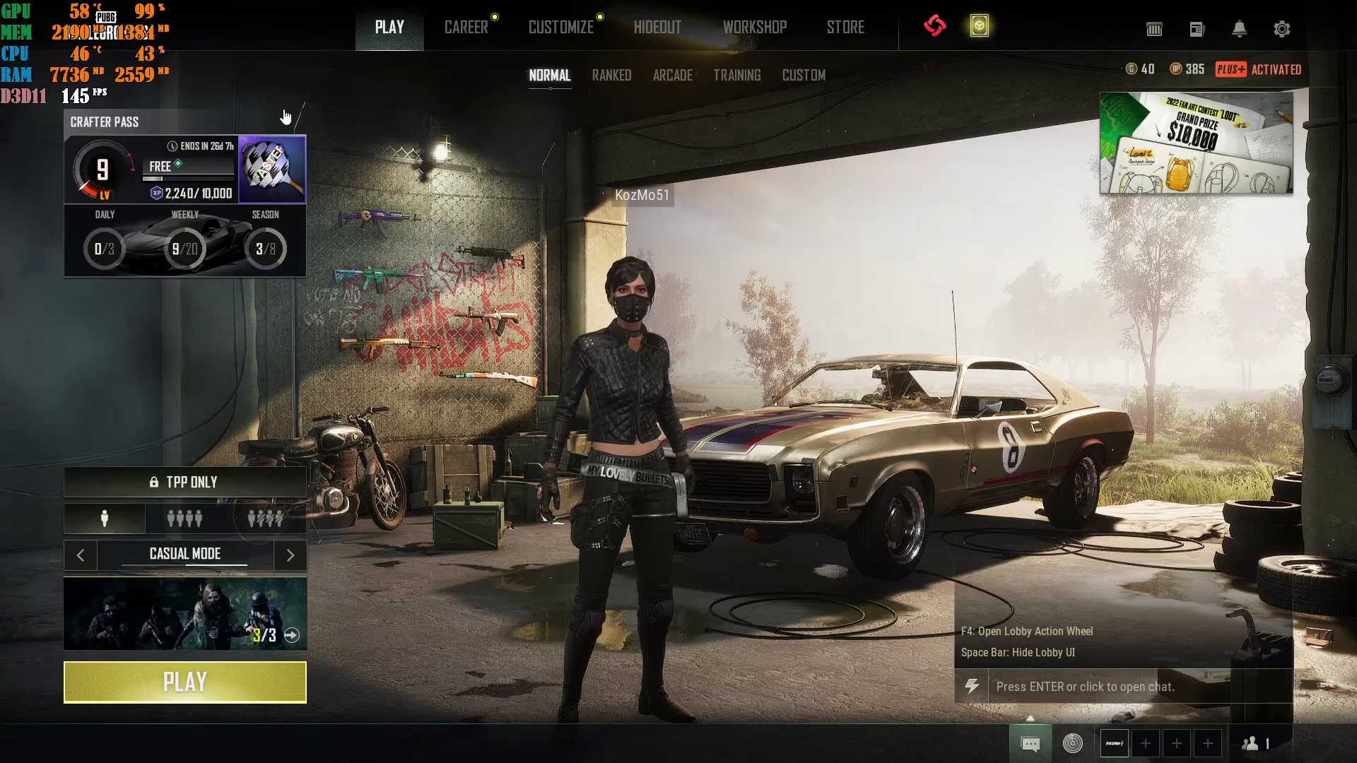
Step: Switch to PUBG: BATTLEGROUNDS and open the game's settings from the lobby
left_click(1282, 29)
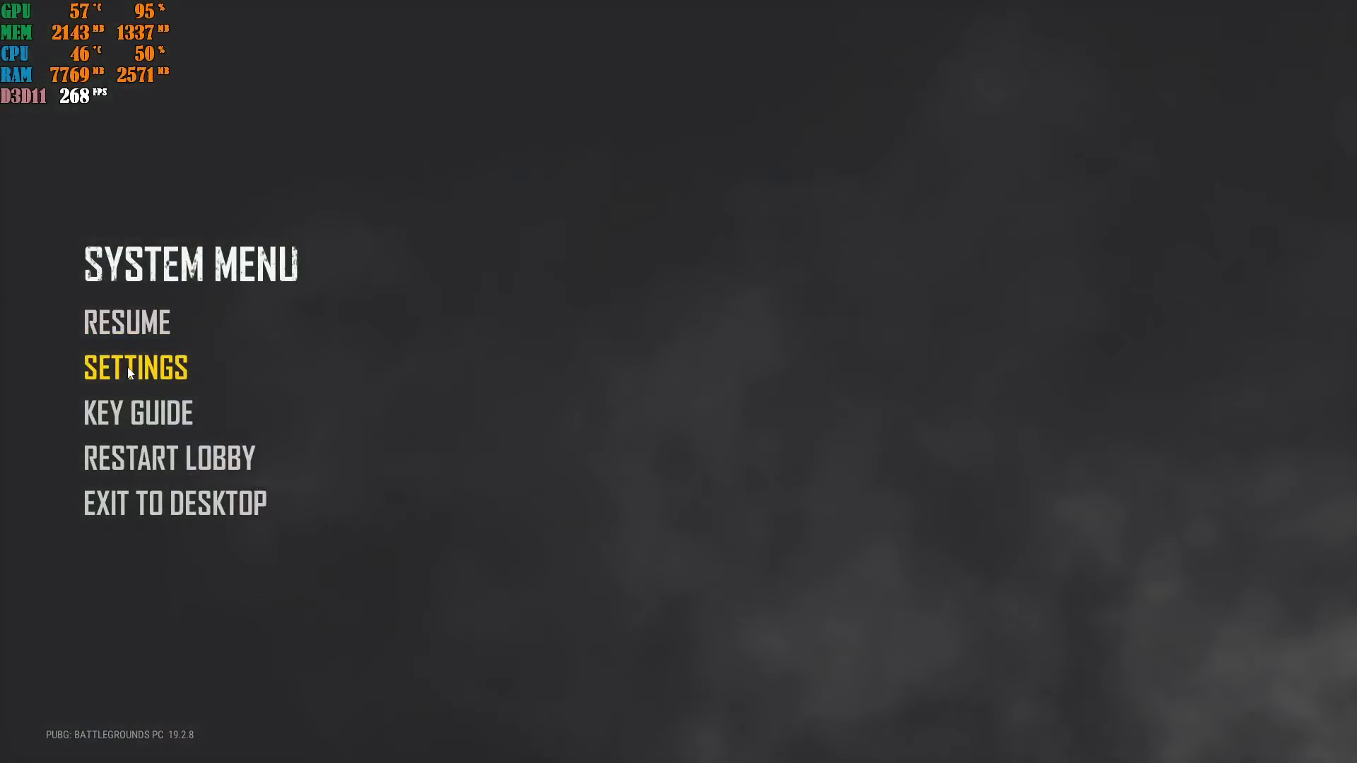
left_click(127, 367)
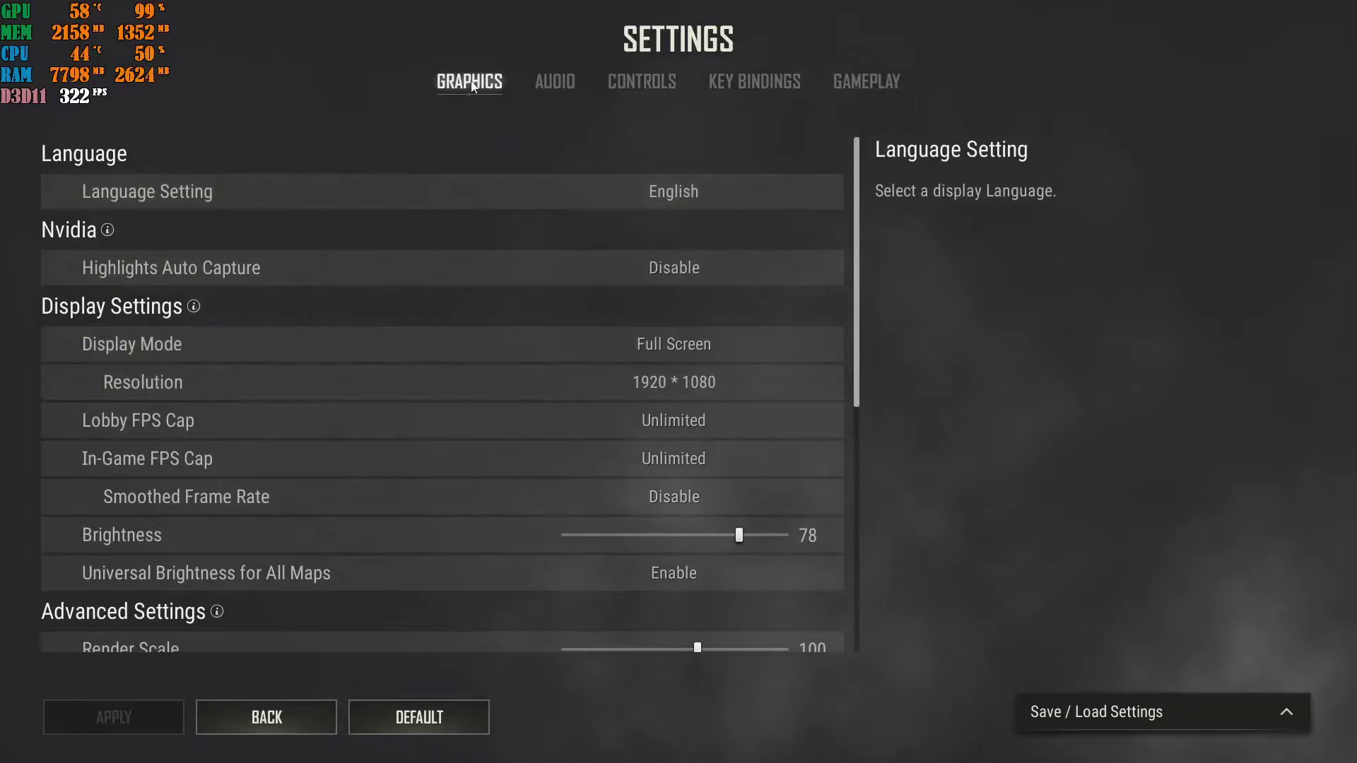
Step: Examine the crosshair options in the Gameplay settings and the display and advanced options in the Graphics settings
left_click(834, 78)
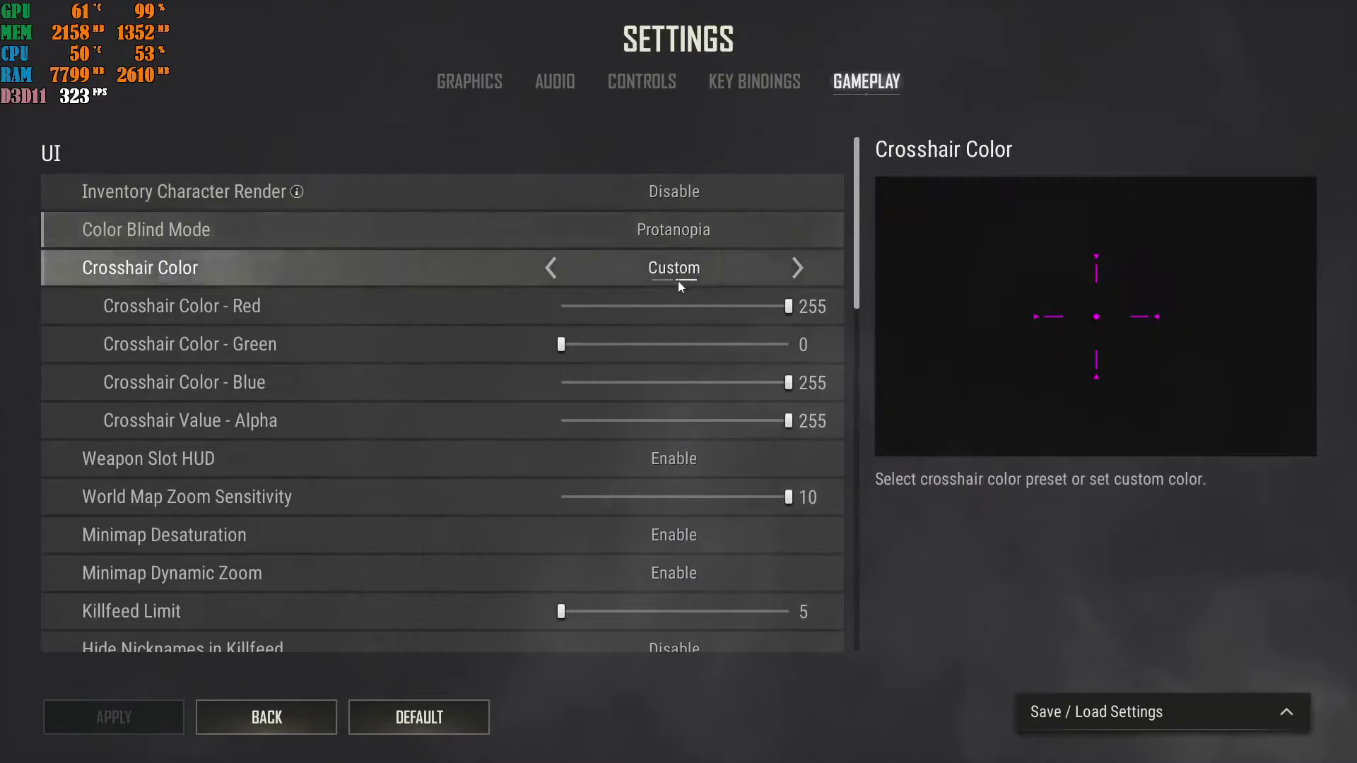
scroll(677, 341, "down", 5)
scroll(684, 422, "up", 4)
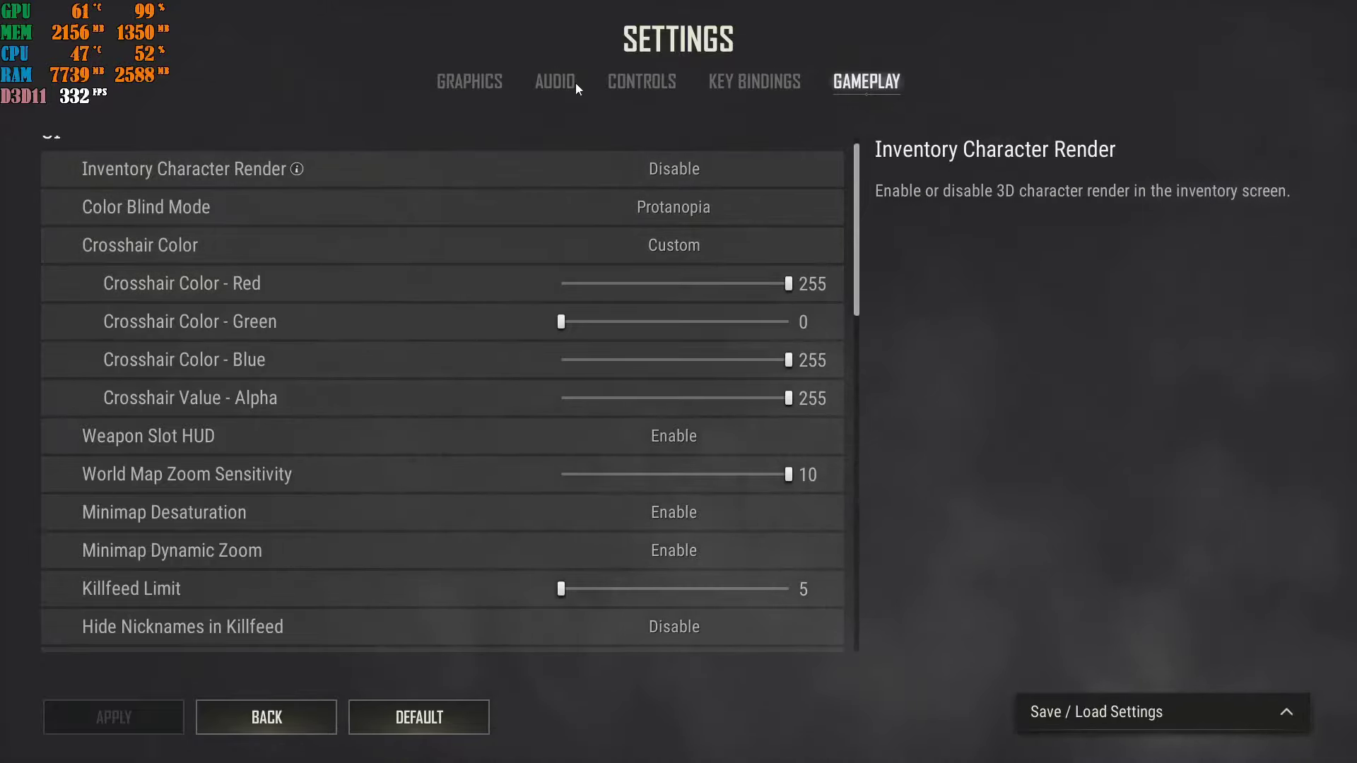
left_click(494, 78)
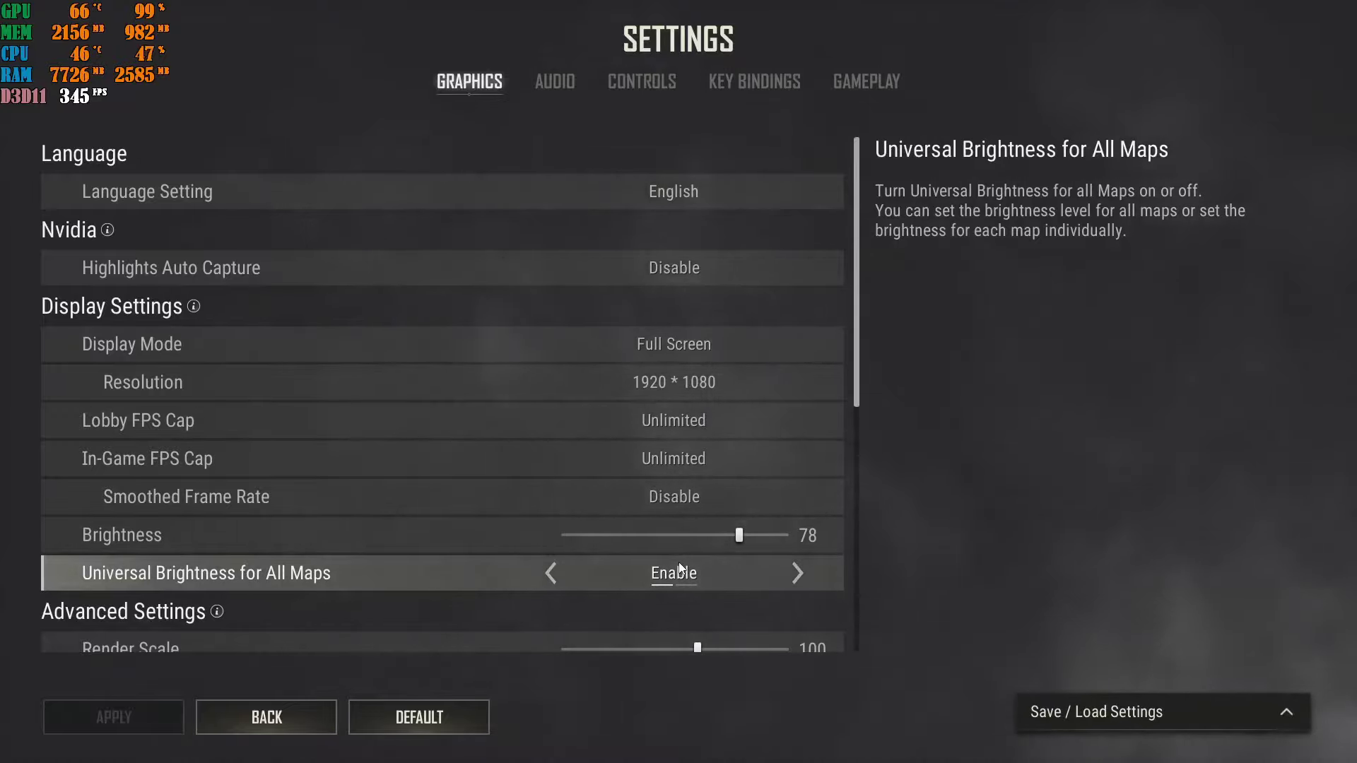
scroll(680, 567, "down", 2)
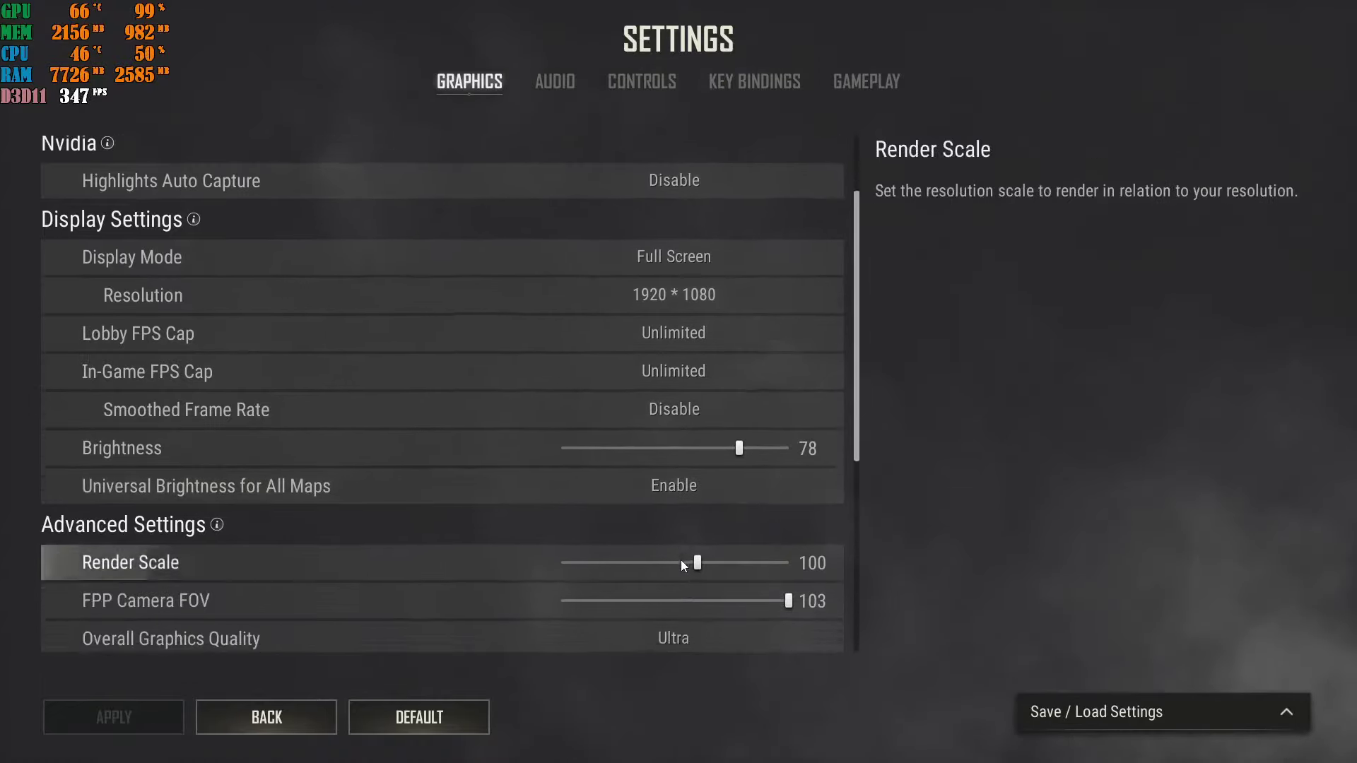
scroll(680, 560, "down", 1)
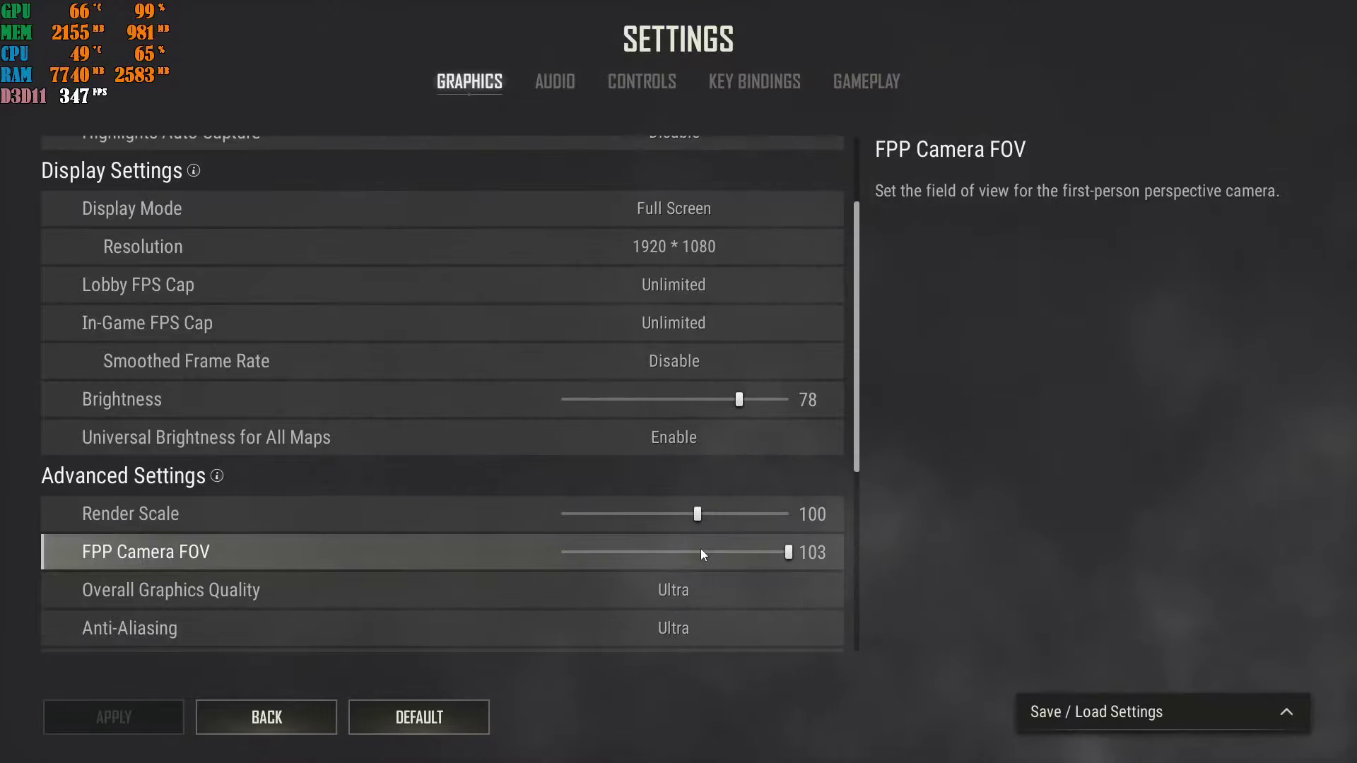
scroll(701, 548, "down", 2)
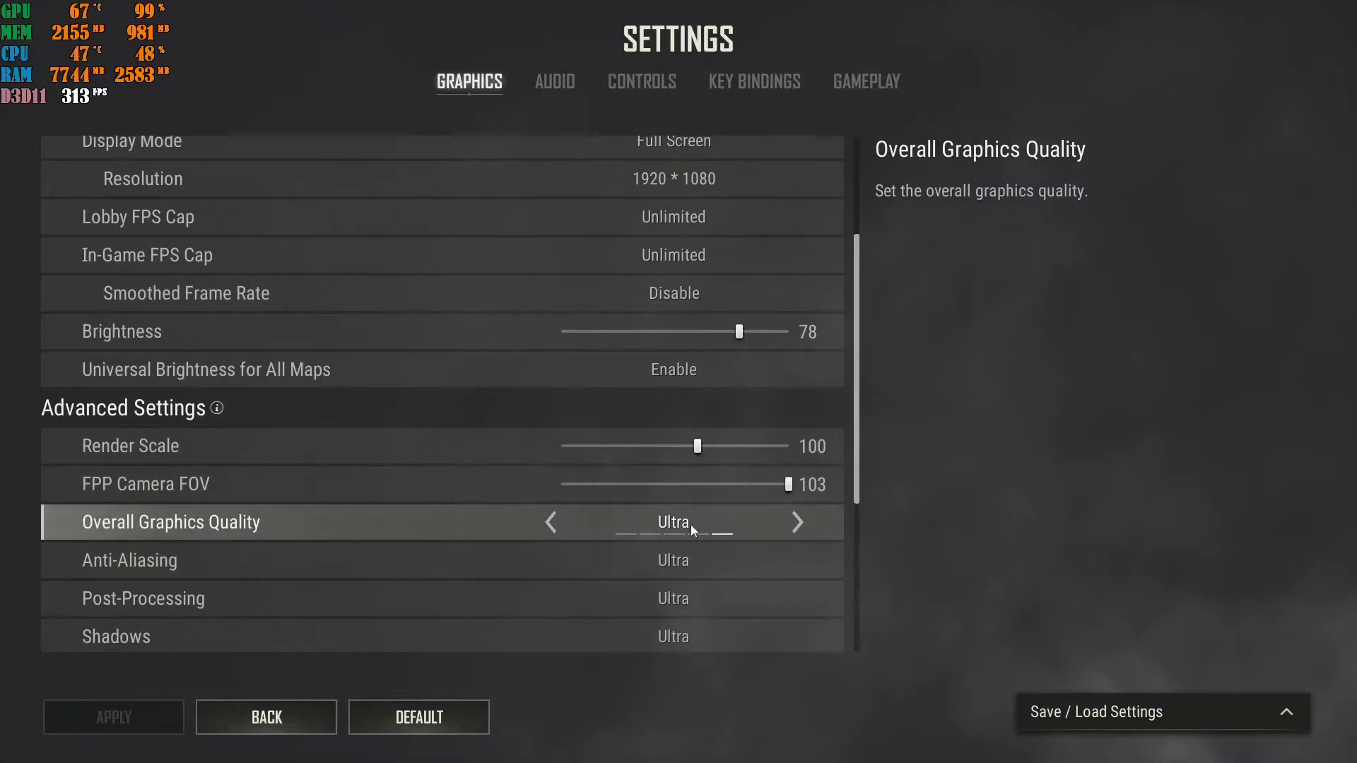
scroll(691, 526, "down", 8)
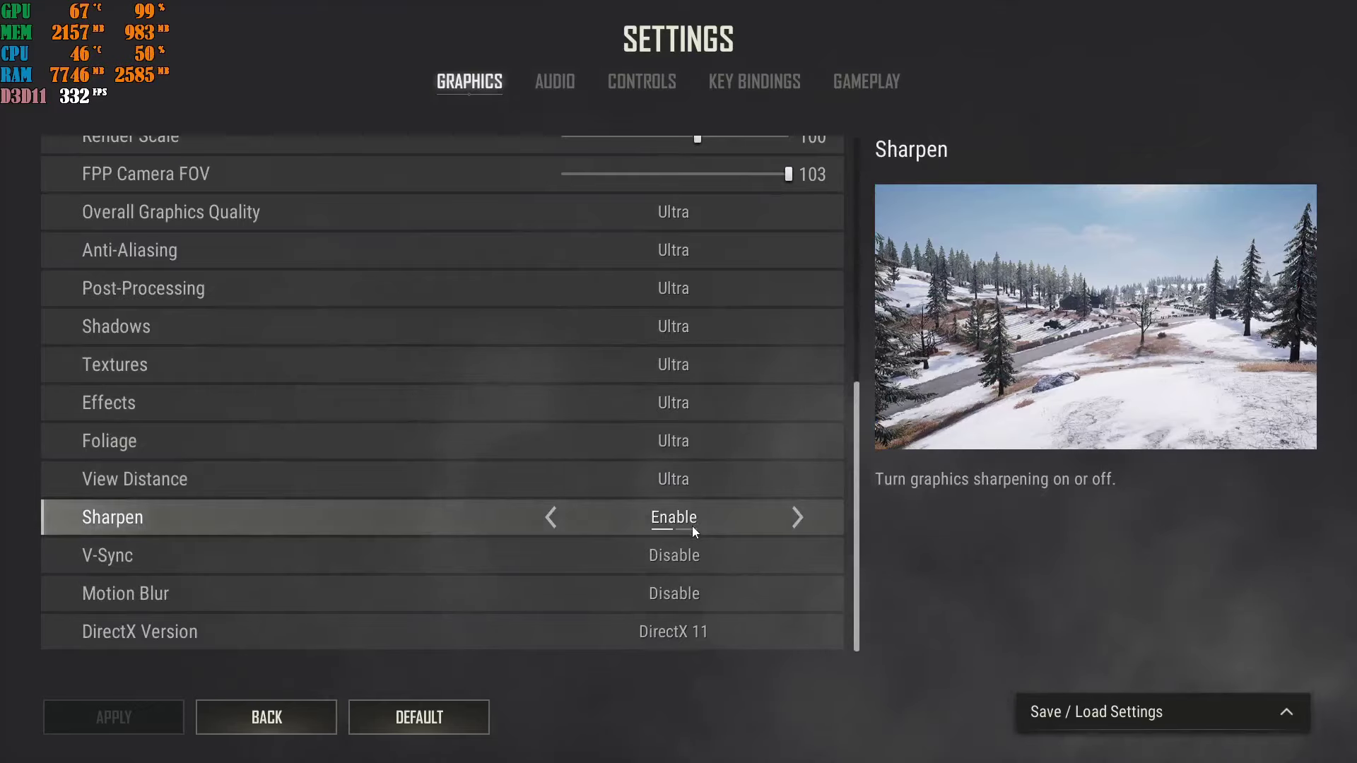
Step: Set Anti-Aliasing to Very Low and Post-Processing to Low in the advanced graphics settings
scroll(692, 531, "up", 2)
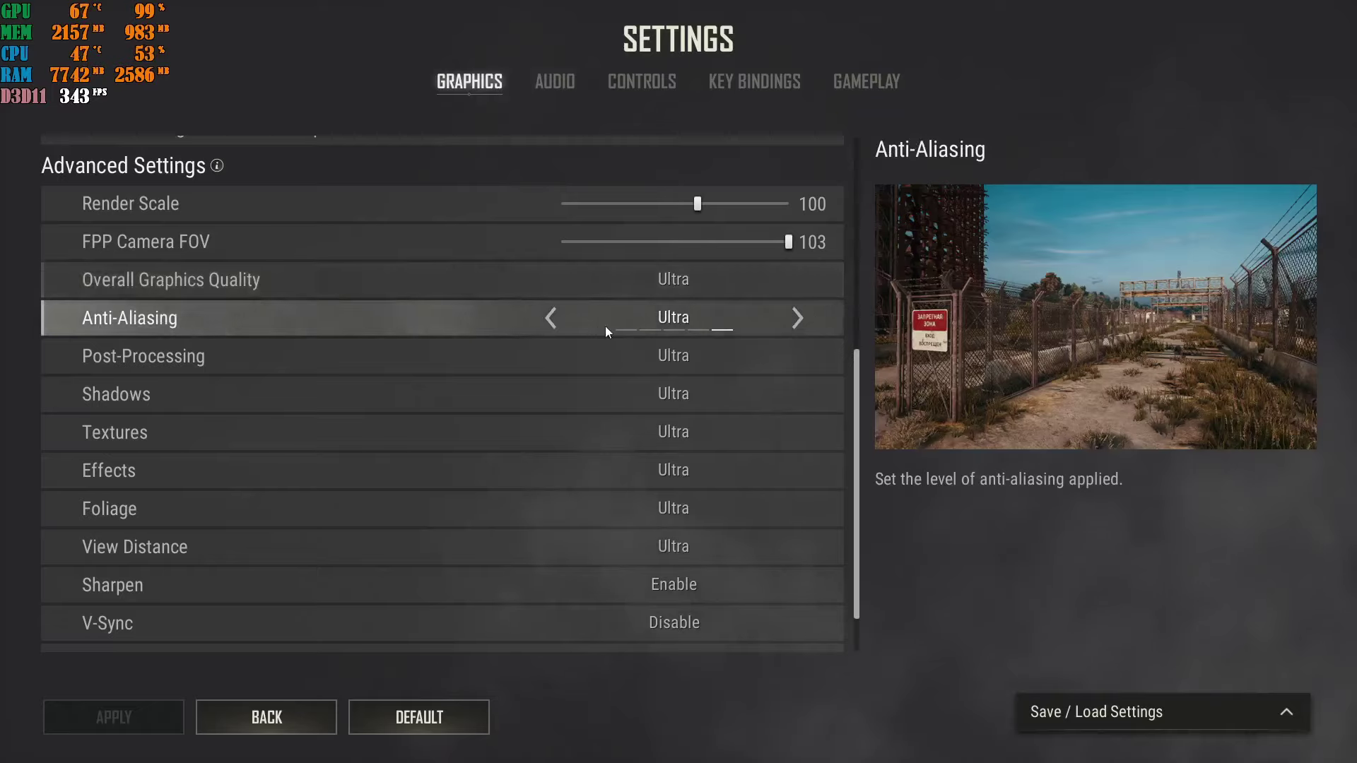
left_click(551, 318)
left_click(550, 318)
left_click(550, 318)
left_click(551, 318)
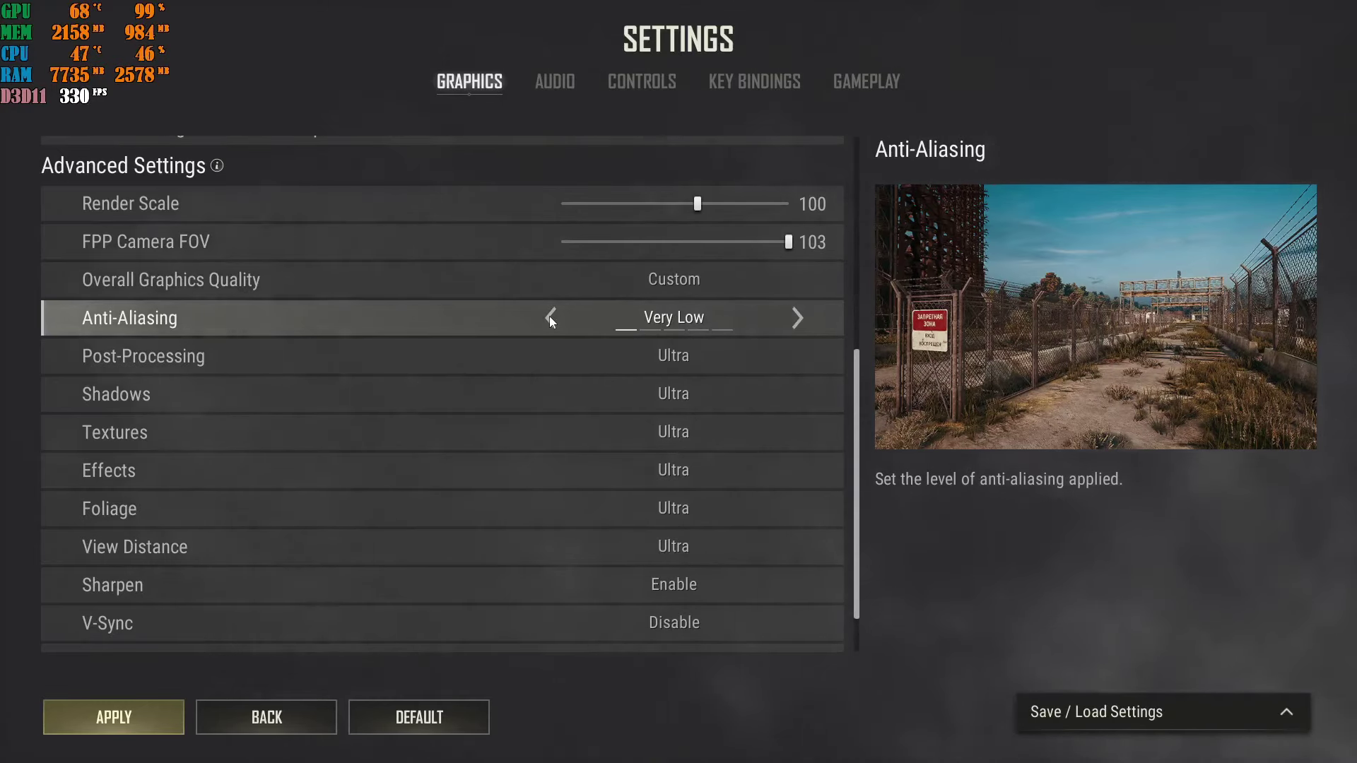
left_click(554, 354)
left_click(555, 355)
left_click(554, 354)
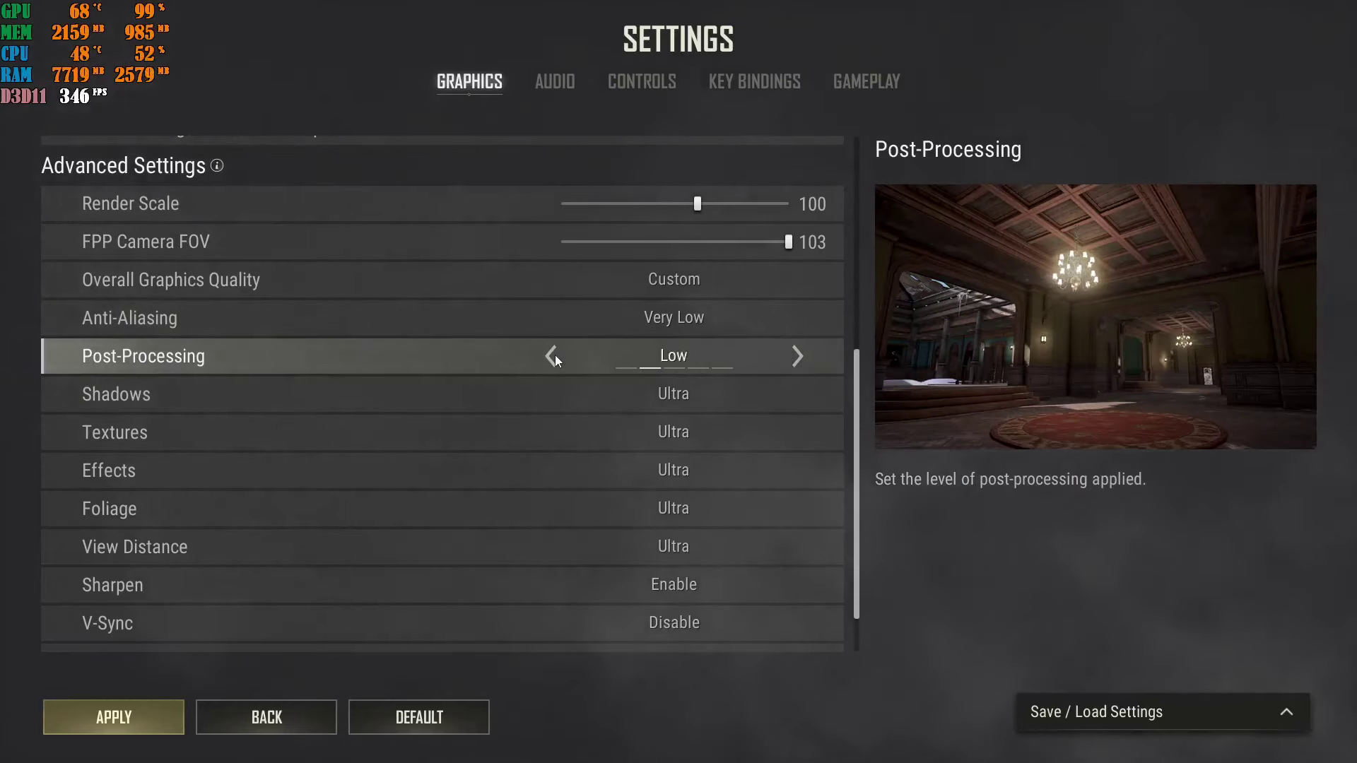
Step: Set Shadows to Very Low and Textures to High
left_click(551, 390)
left_click(552, 391)
left_click(552, 390)
left_click(552, 390)
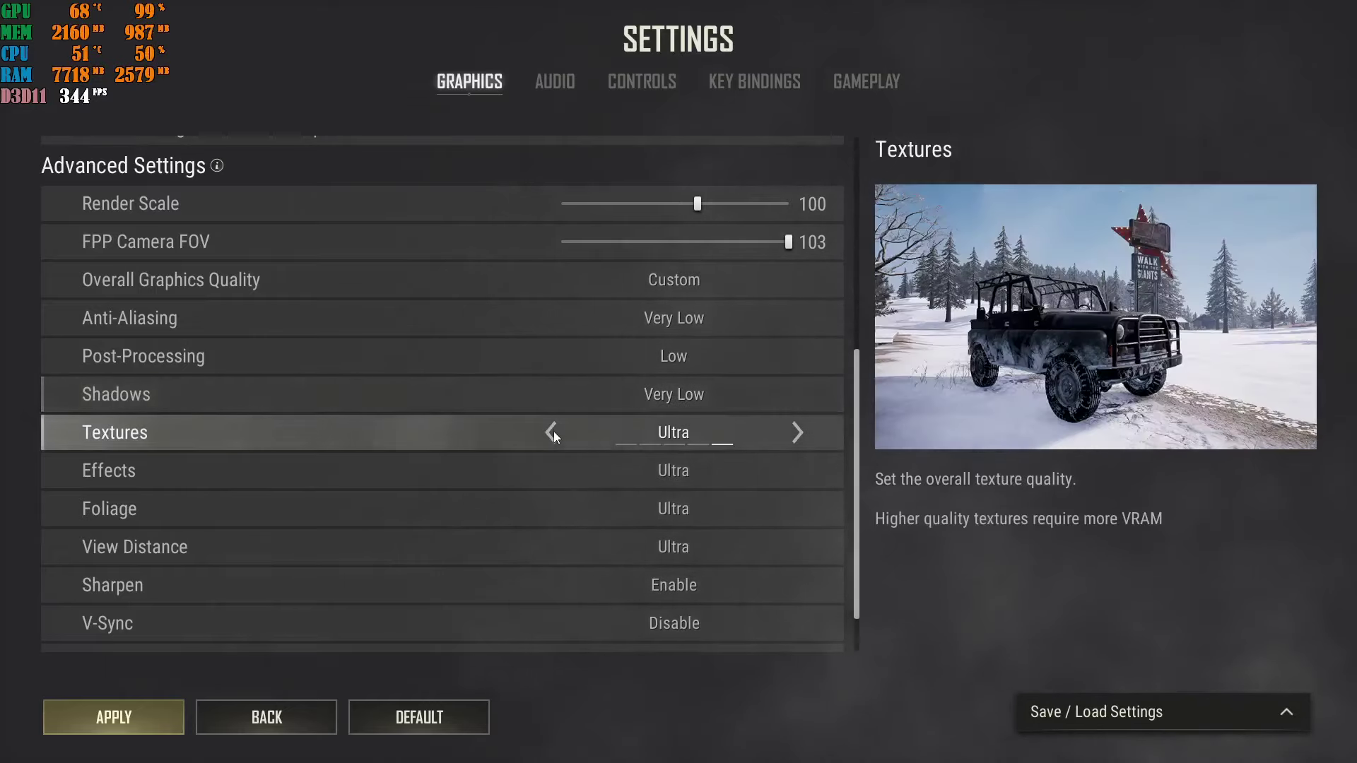
left_click(550, 435)
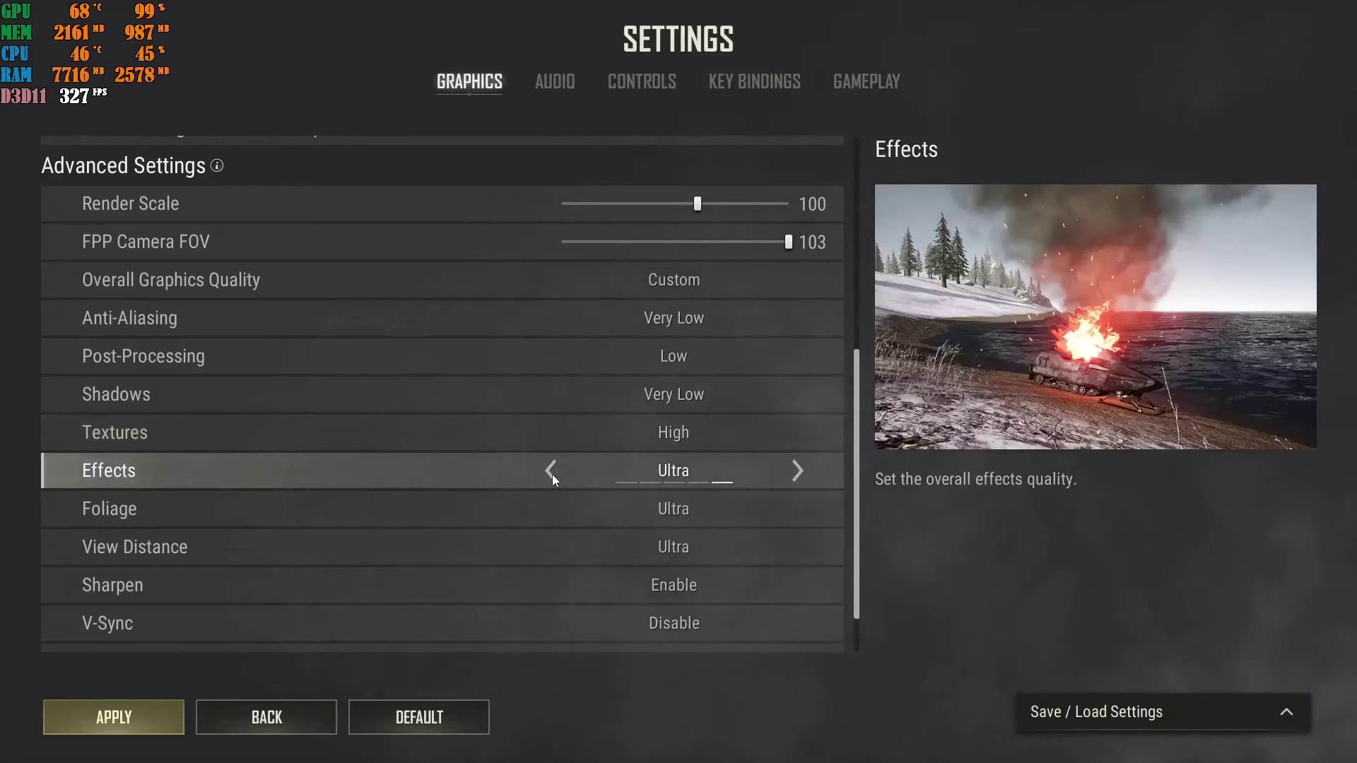
Step: Lower the Effects quality to Very Low, then raise it one level to Low
left_click(552, 471)
left_click(552, 471)
left_click(551, 472)
left_click(551, 472)
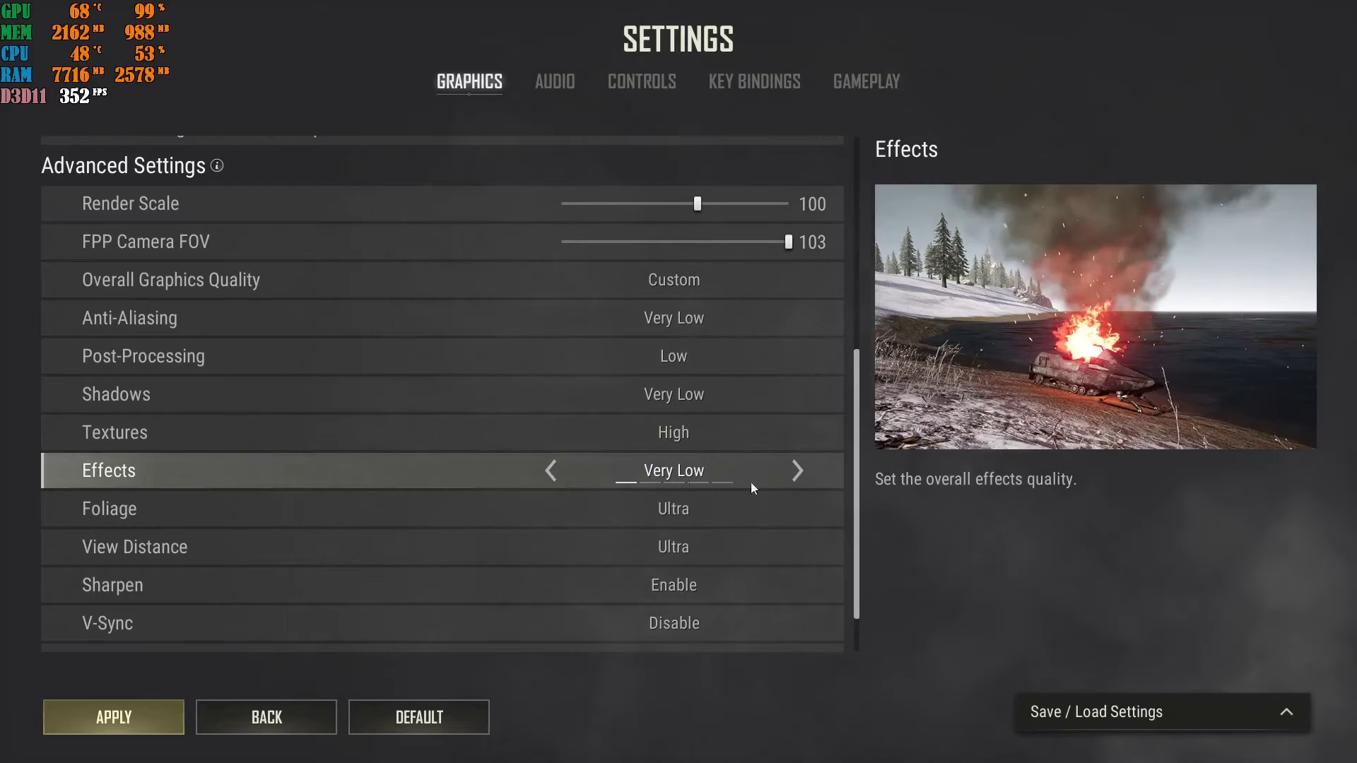
left_click(798, 472)
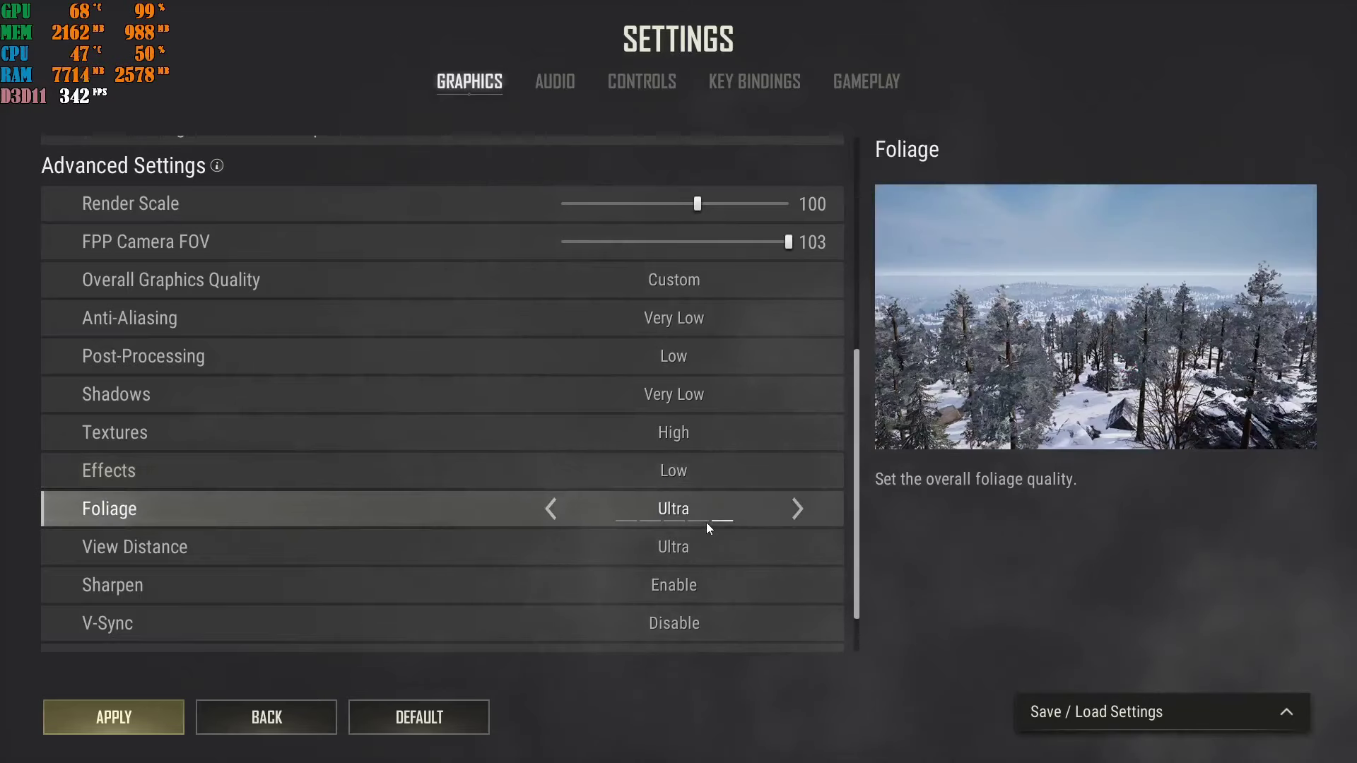
Step: Set both Foliage and View Distance to Very Low in the advanced graphics settings
left_click(552, 509)
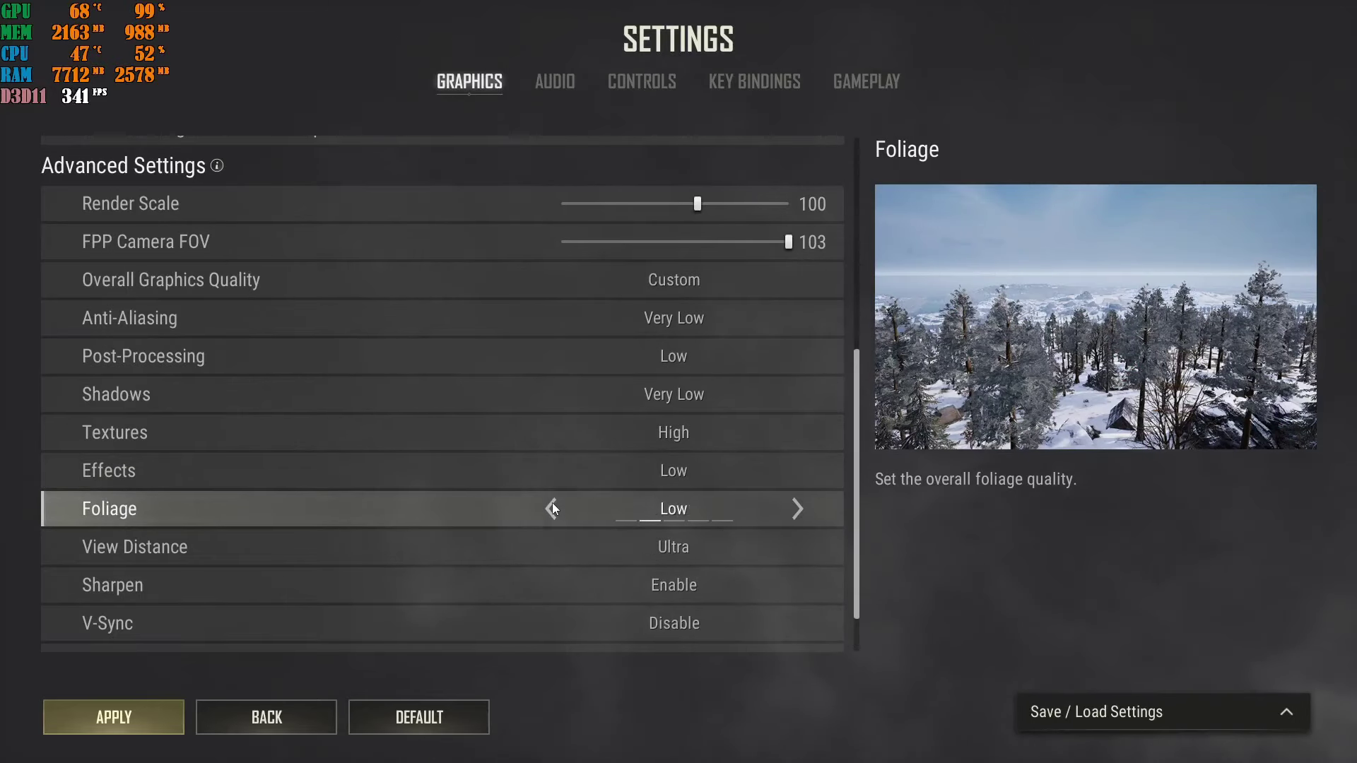
left_click(552, 508)
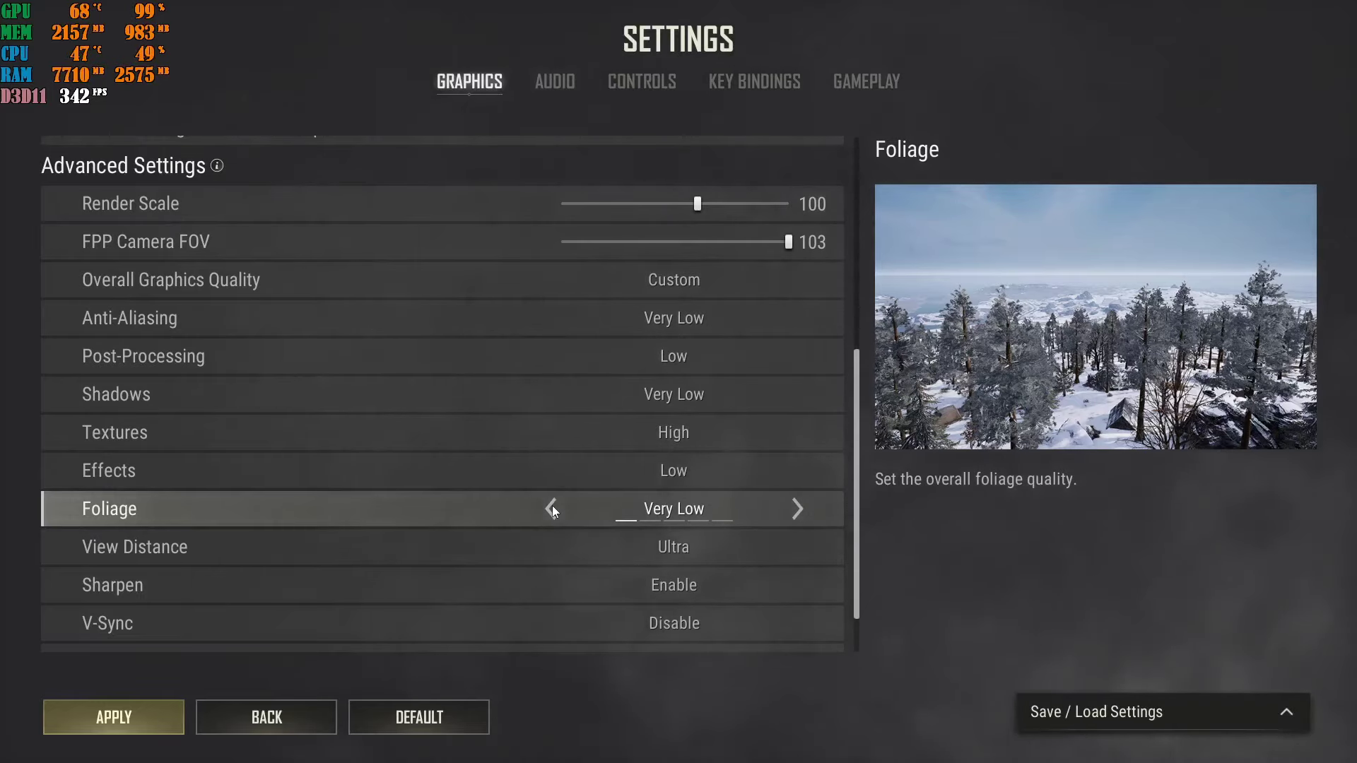
left_click(551, 549)
left_click(551, 548)
left_click(551, 548)
left_click(551, 548)
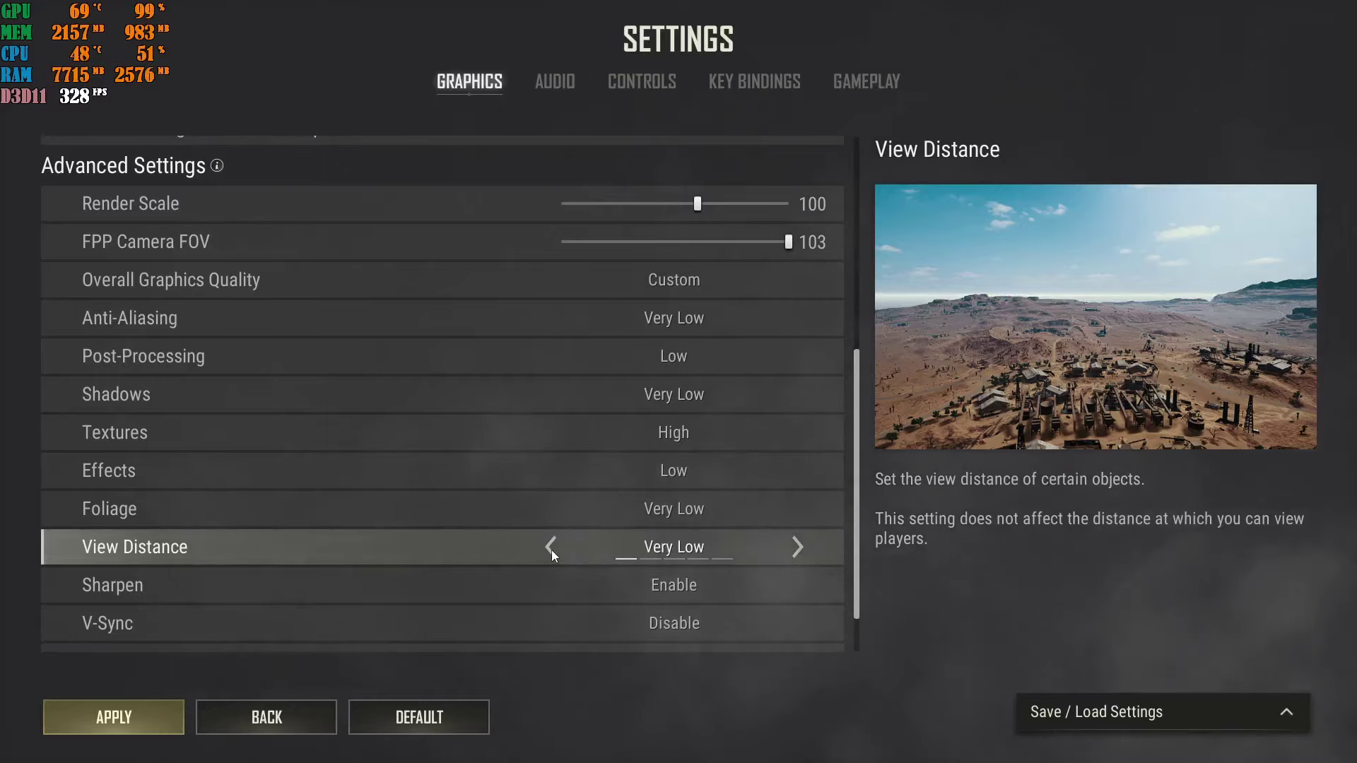
scroll(552, 549, "down", 1)
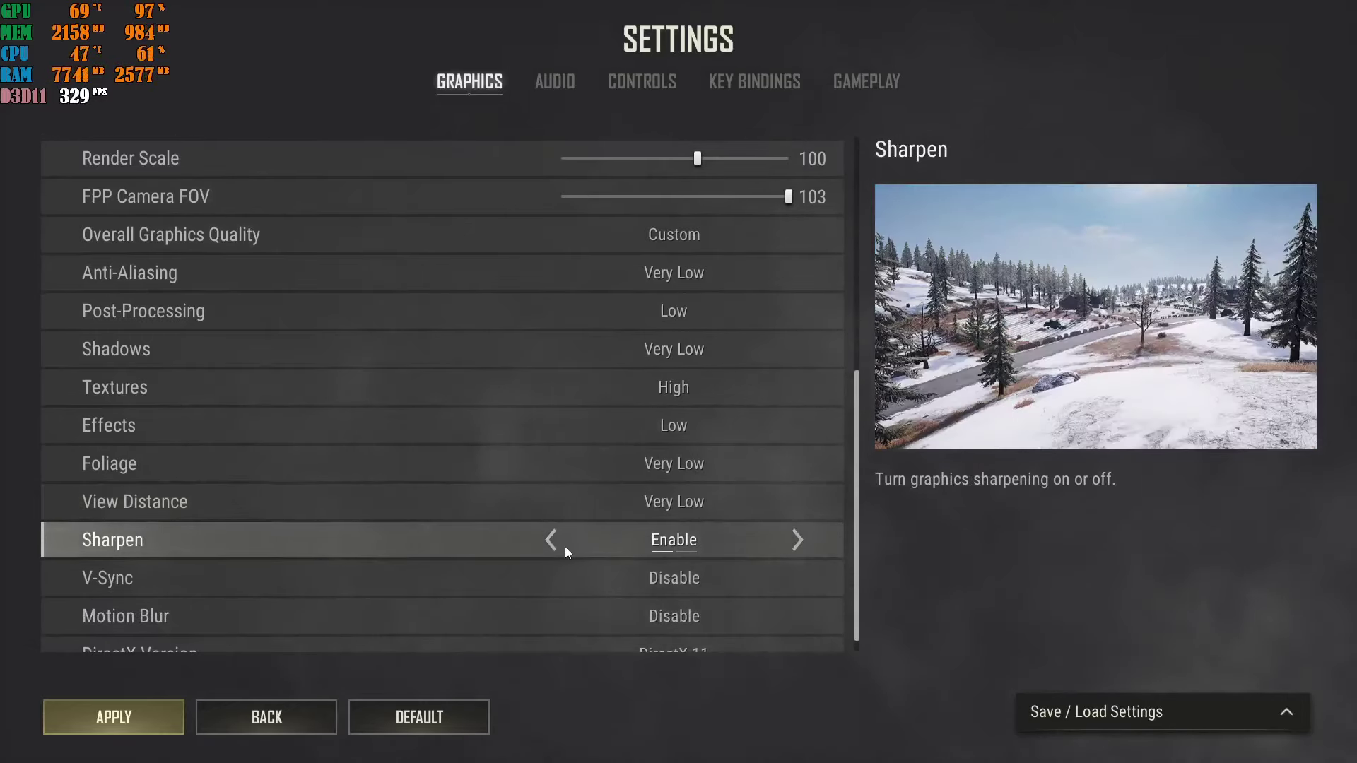